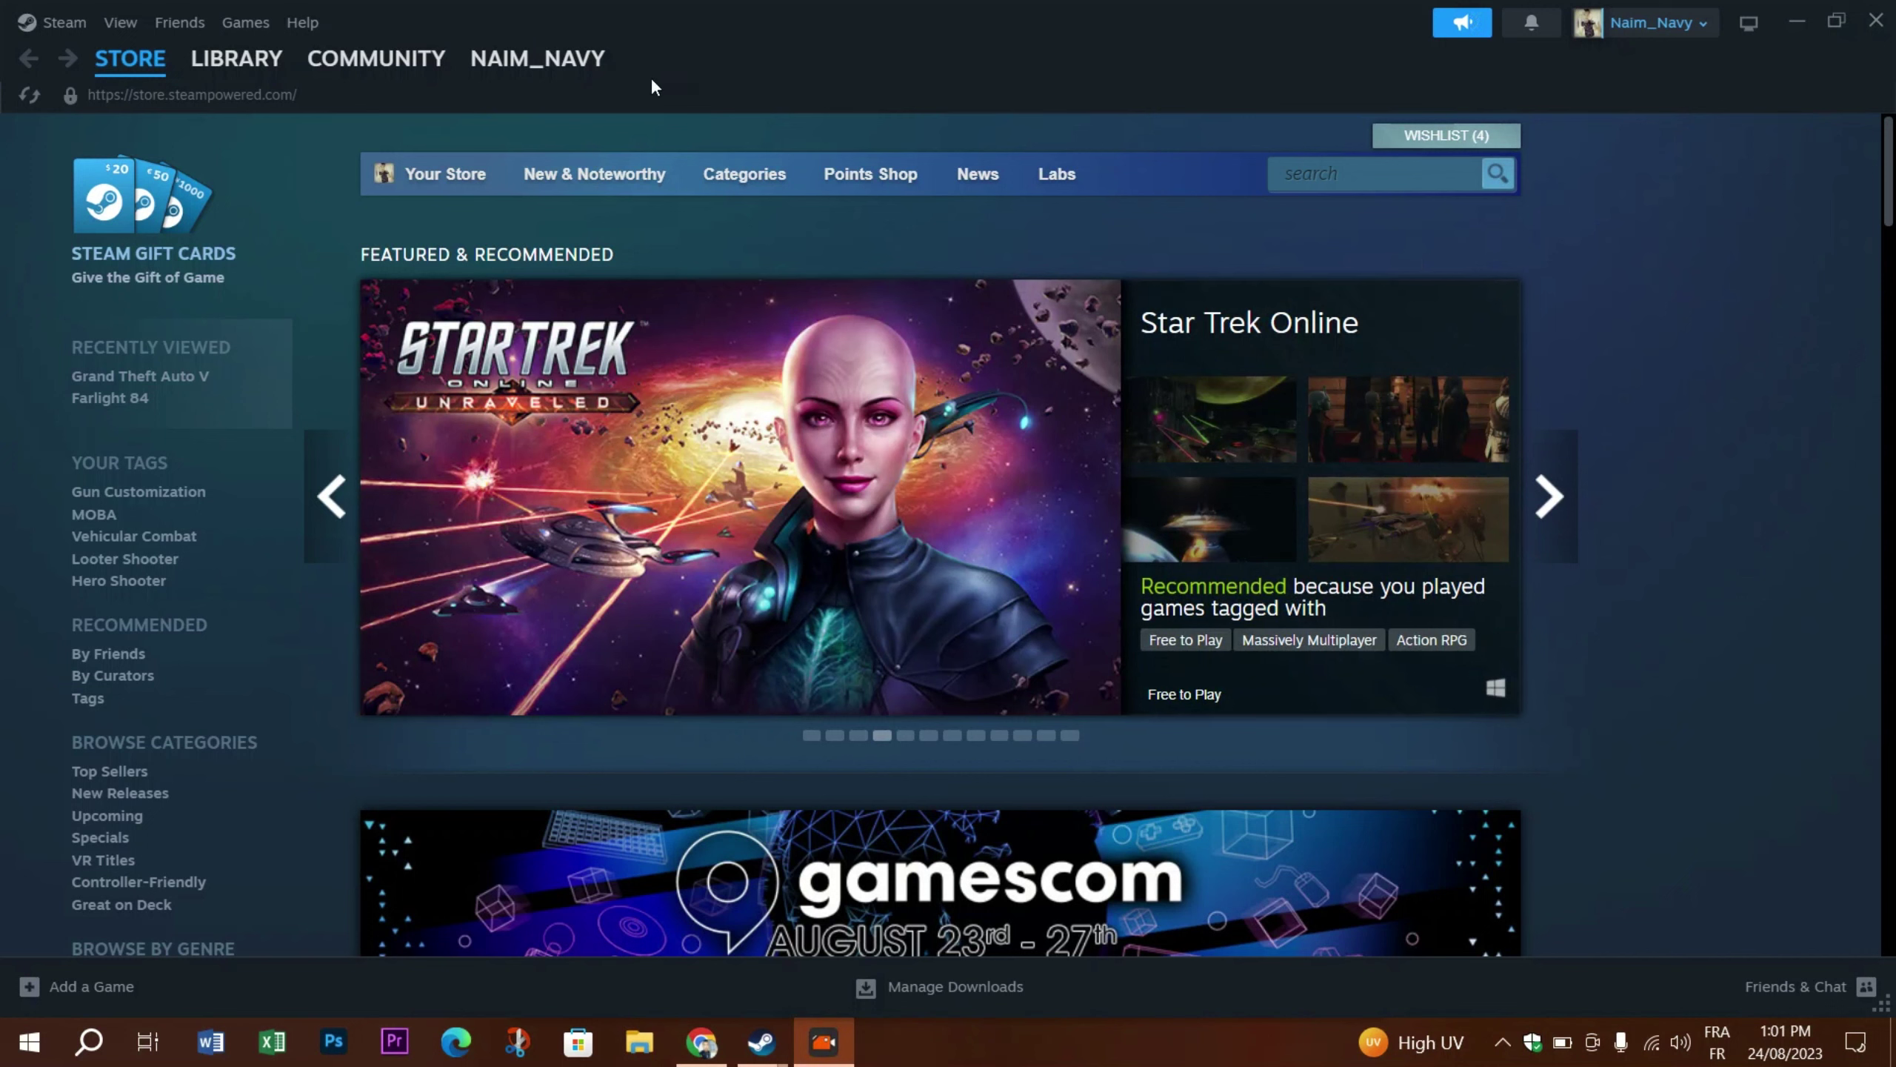
- Open the game library and bring up the options for Farlight 84
{"action": "mouse_move", "coordinate": [257, 71]}
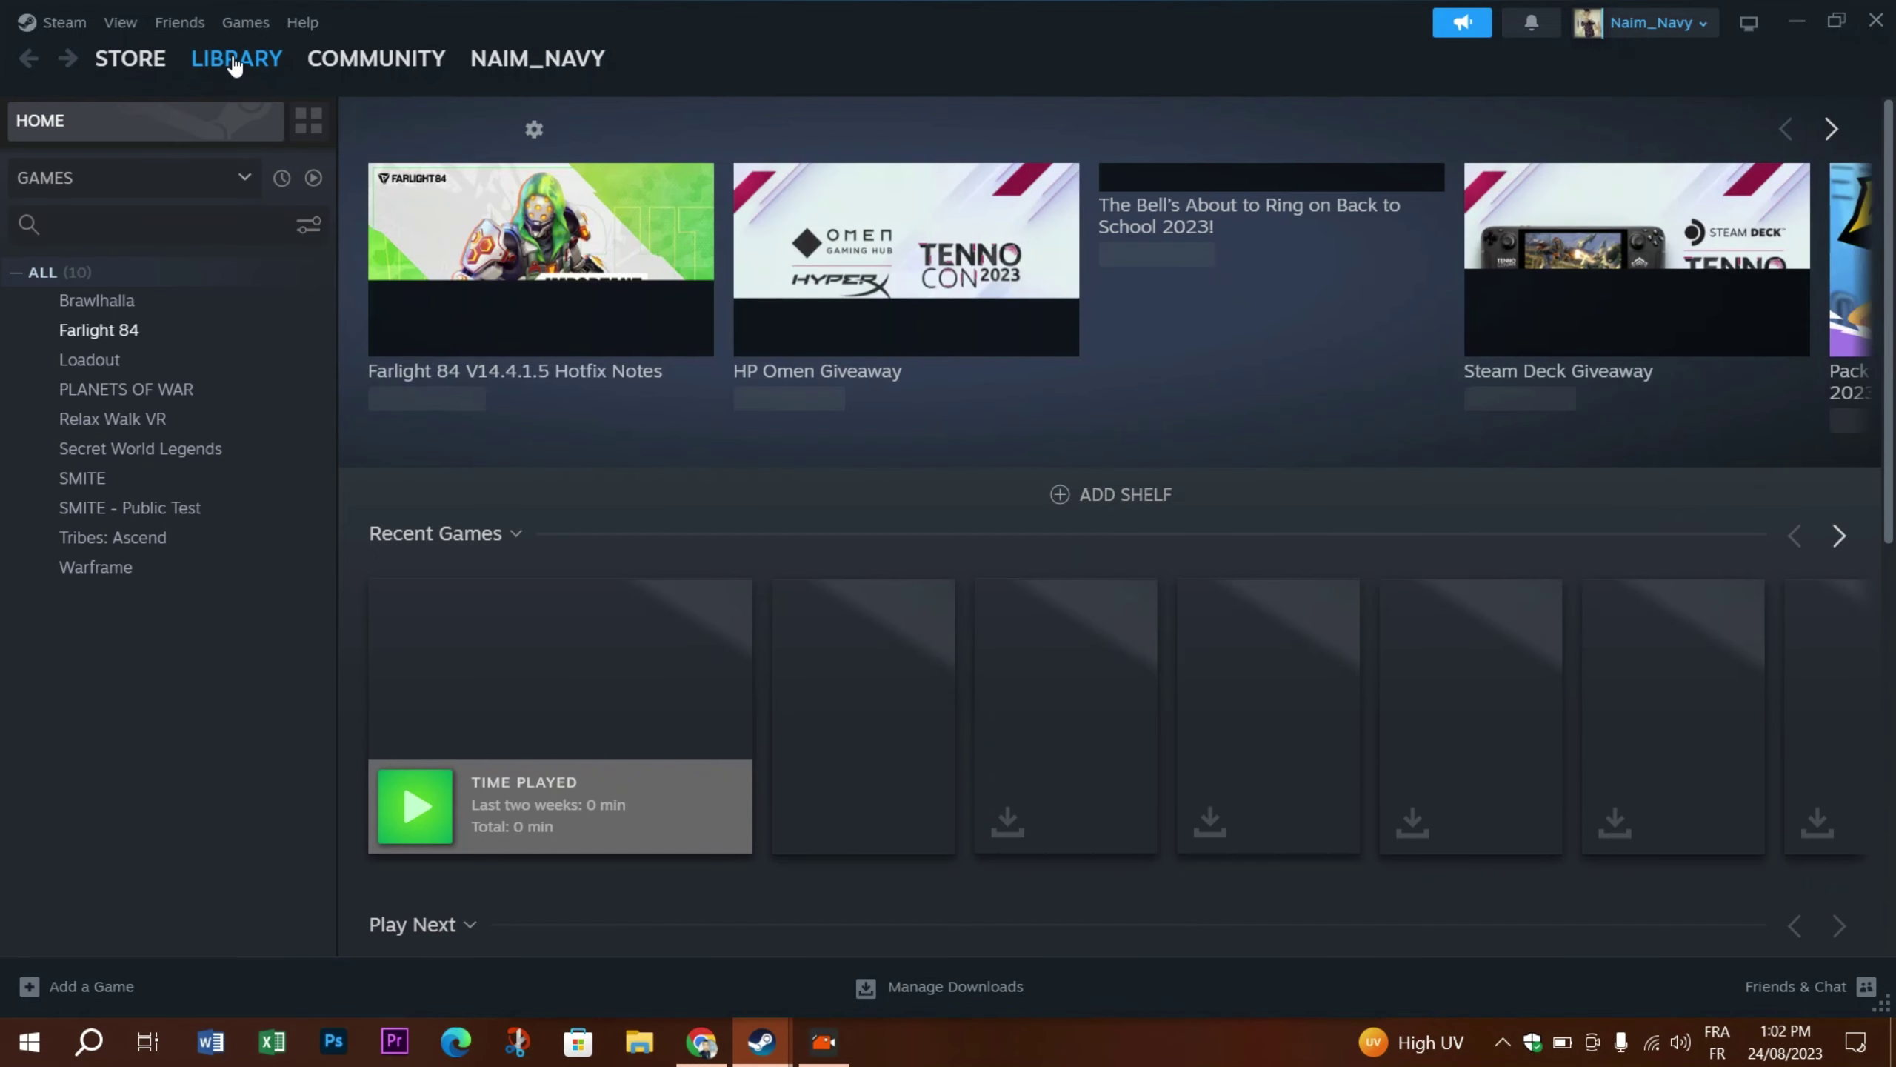
{"action": "right_click", "coordinate": [86, 333]}
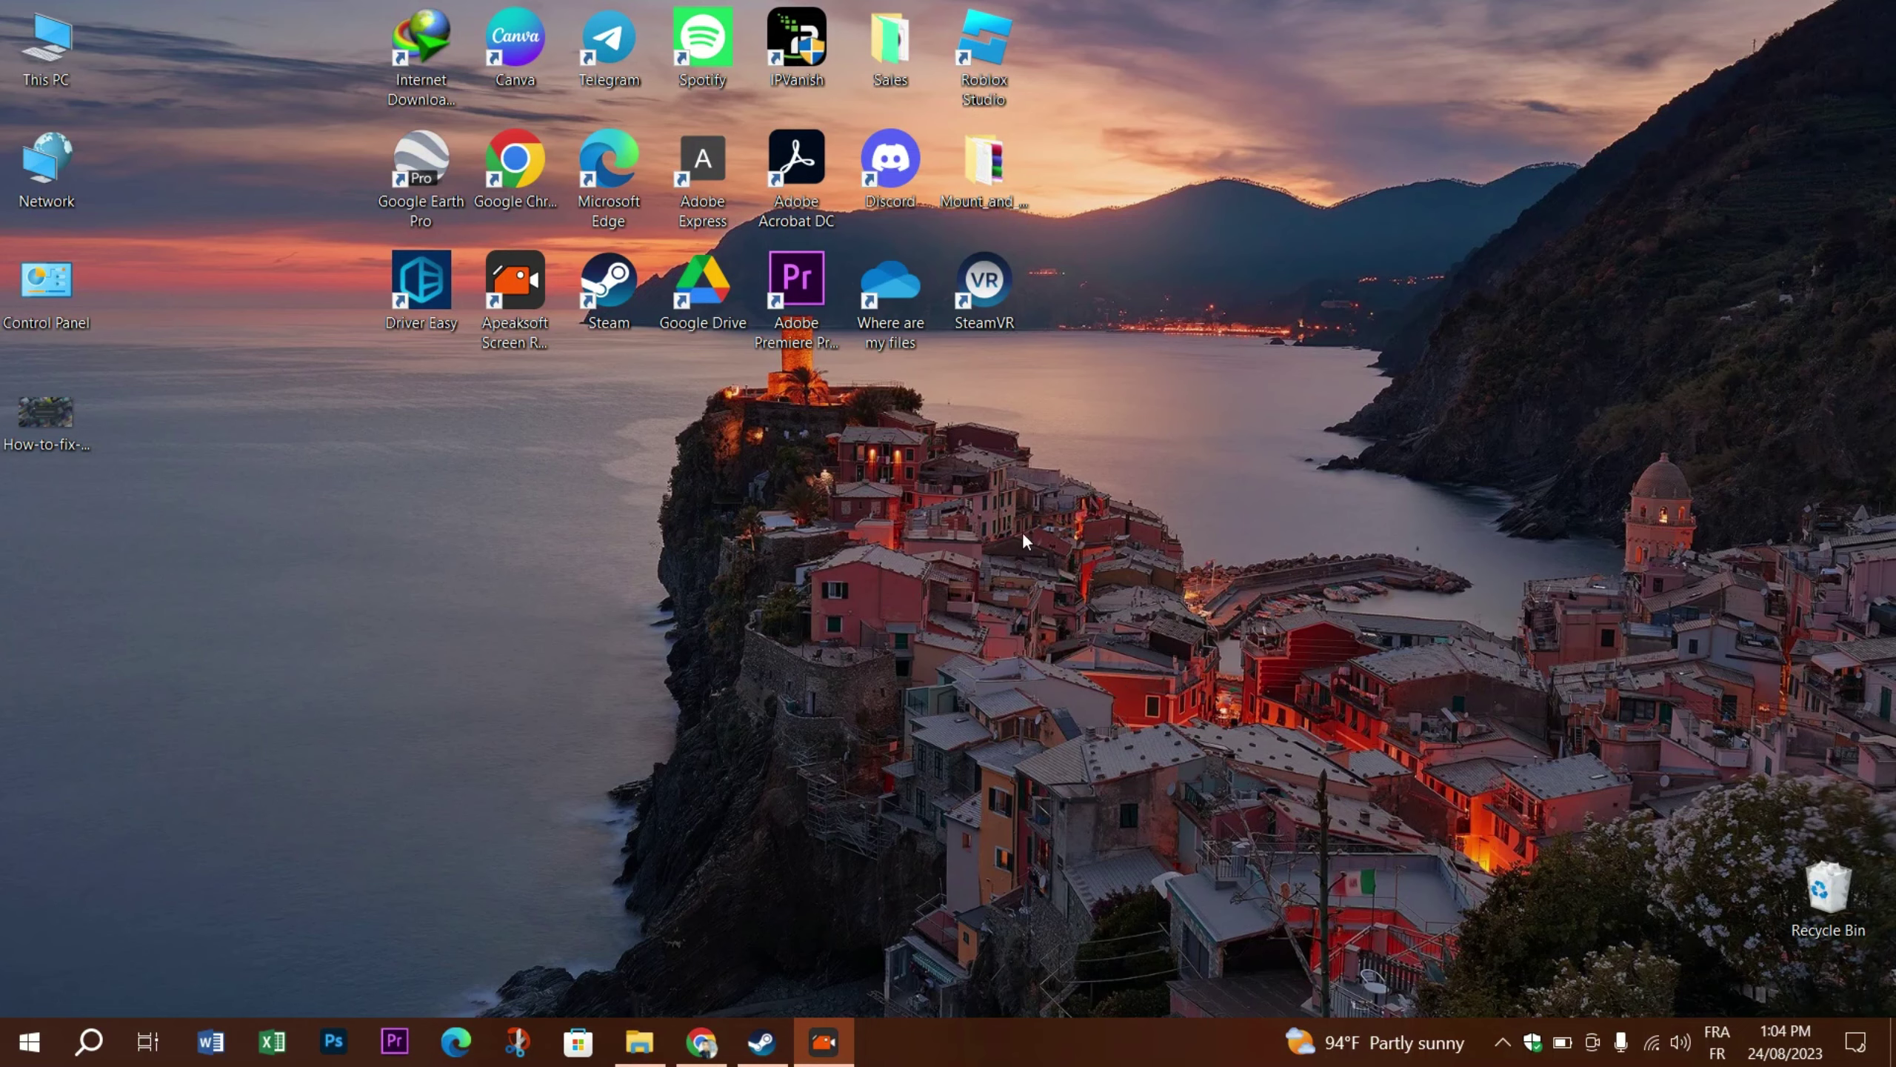
- Switch to File Explorer and delete the userdata folder from the Steam folder in Program Files (x86), then show the desktop
{"action": "left_click", "coordinate": [640, 1042]}
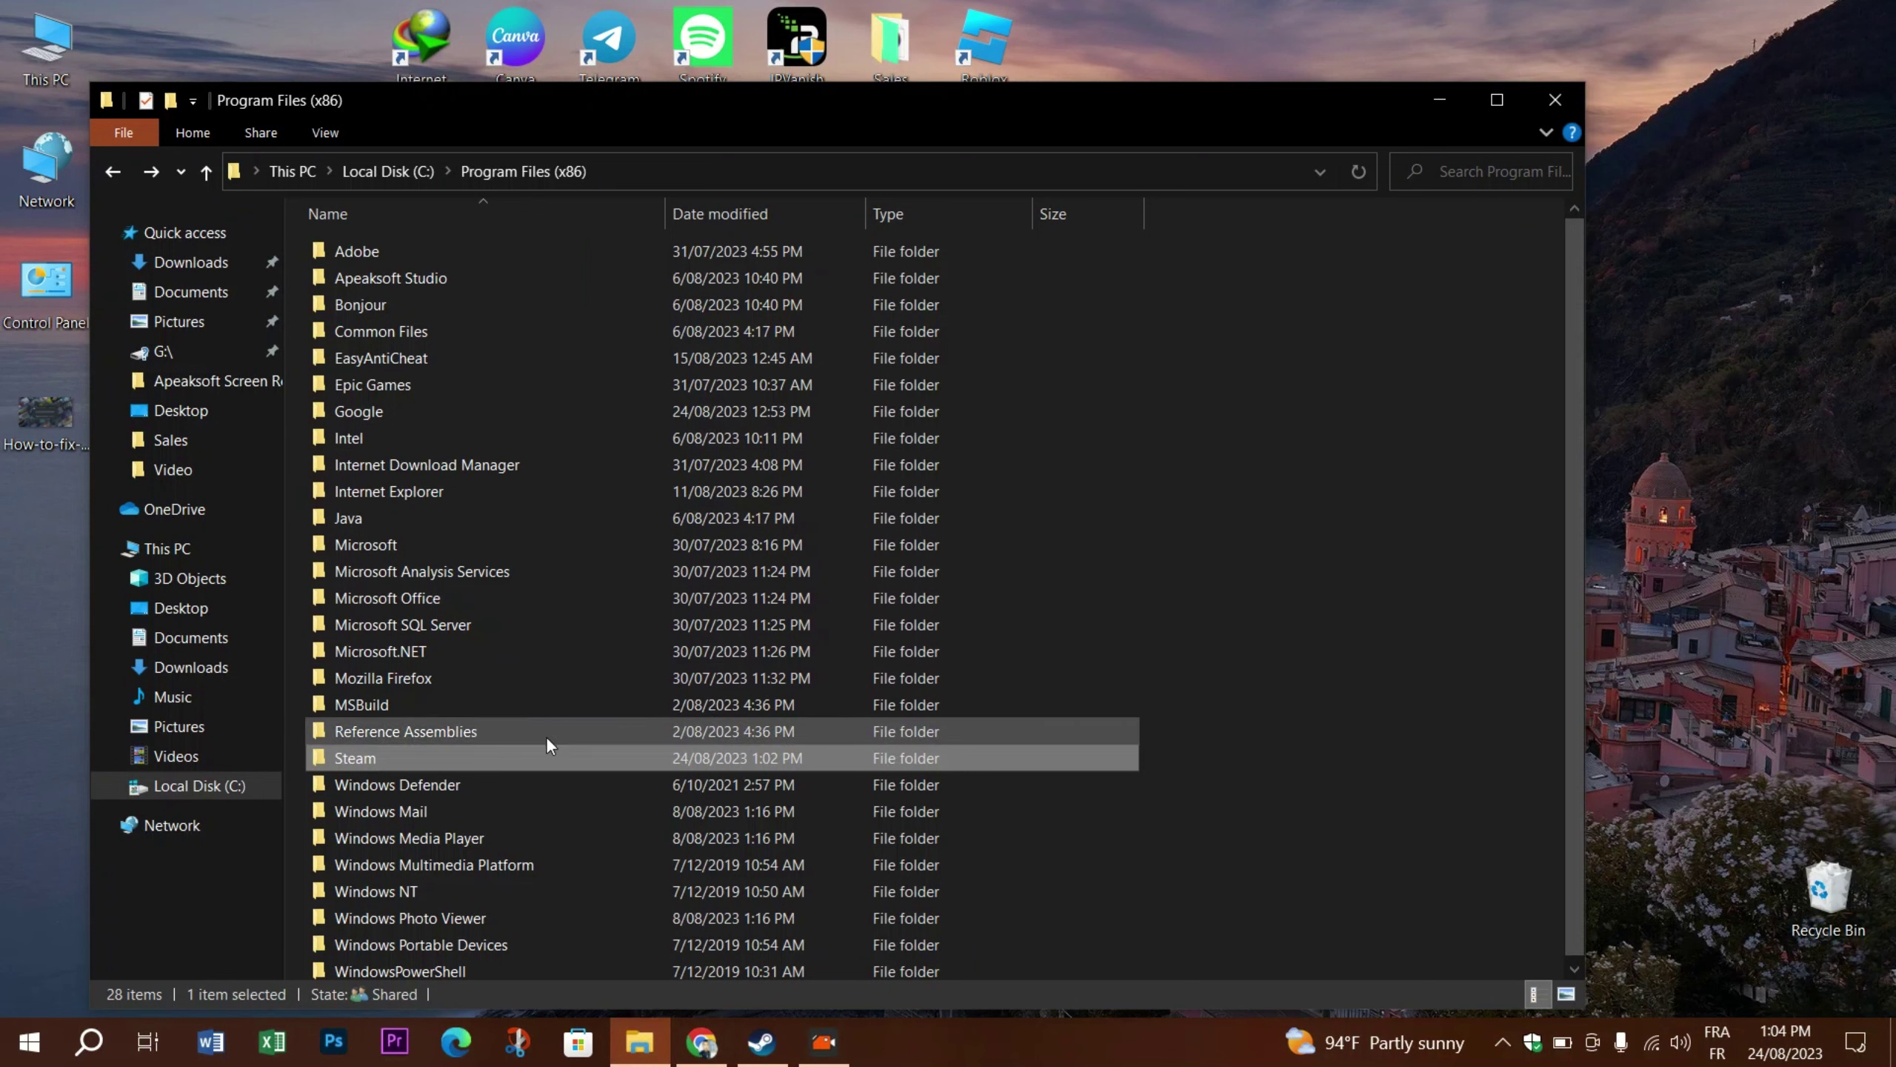
{"action": "double_click", "coordinate": [367, 761]}
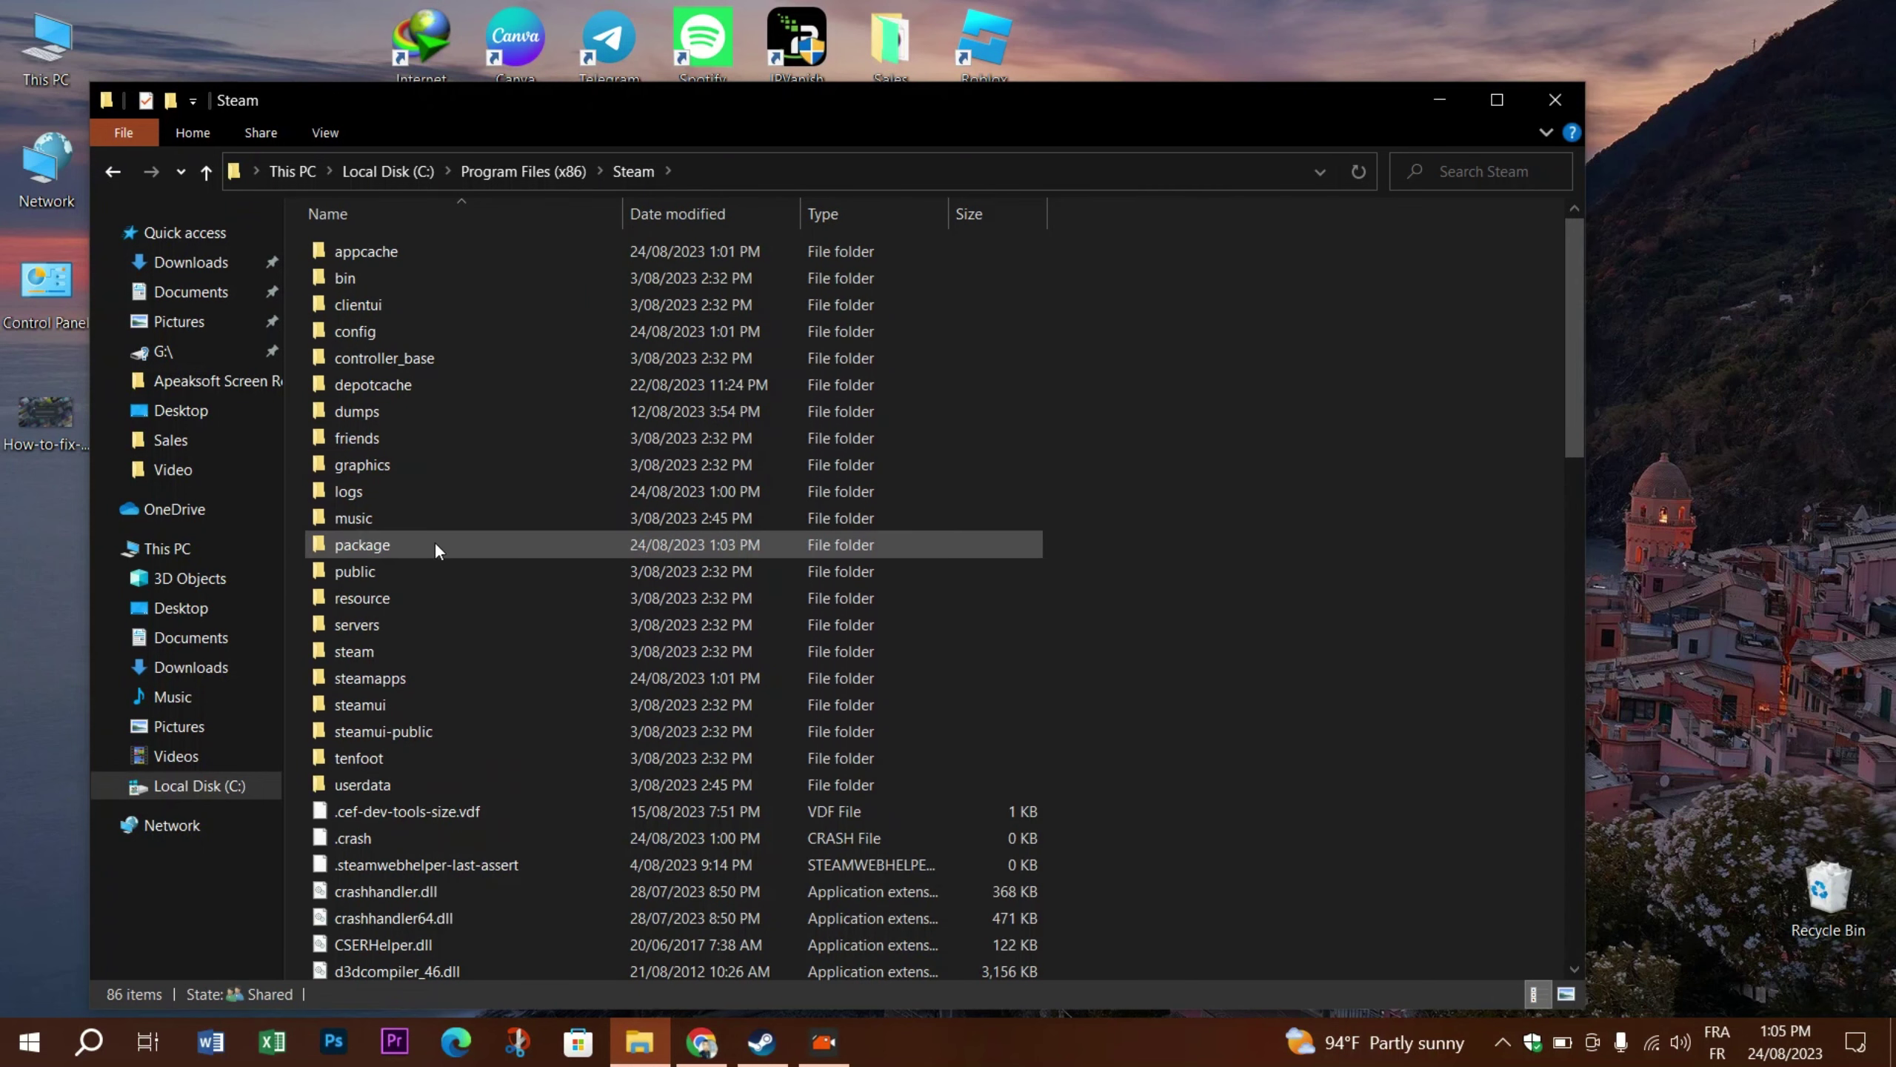
{"action": "right_click", "coordinate": [388, 778]}
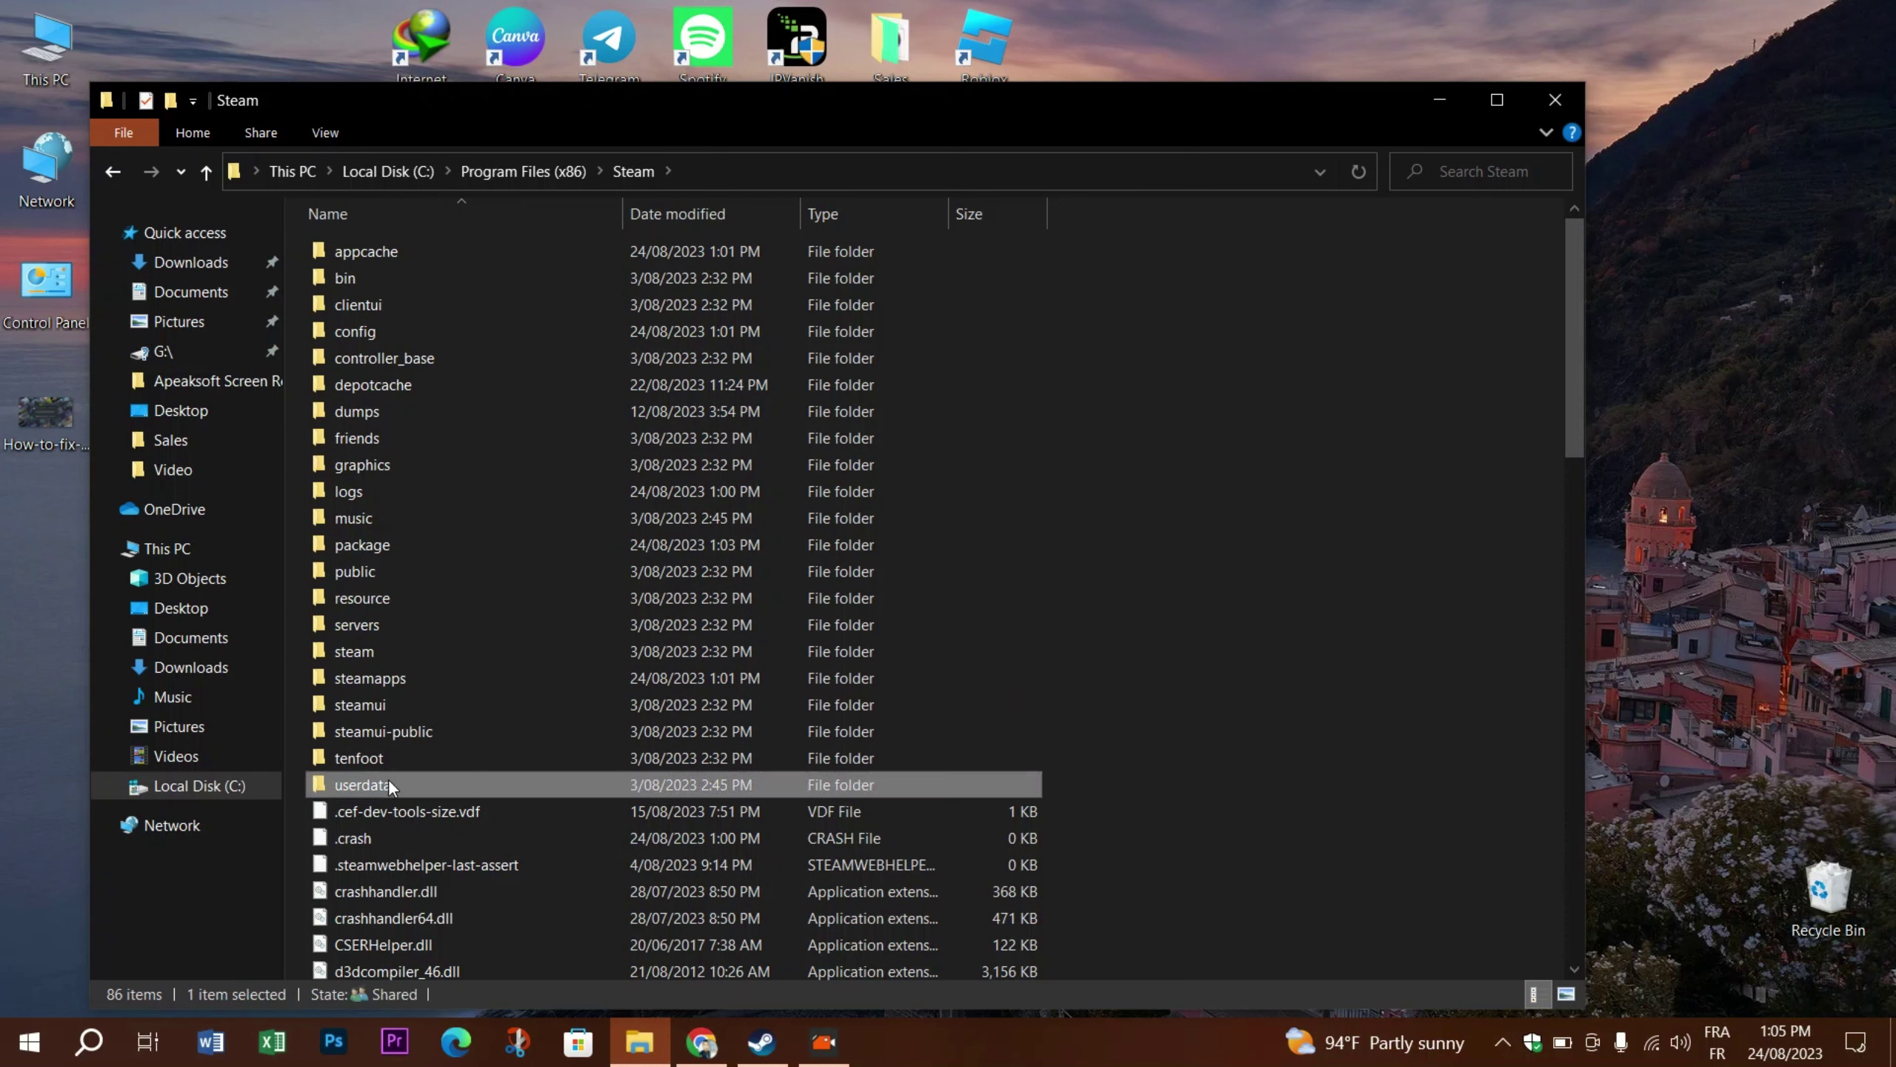
{"action": "left_click", "coordinate": [466, 697]}
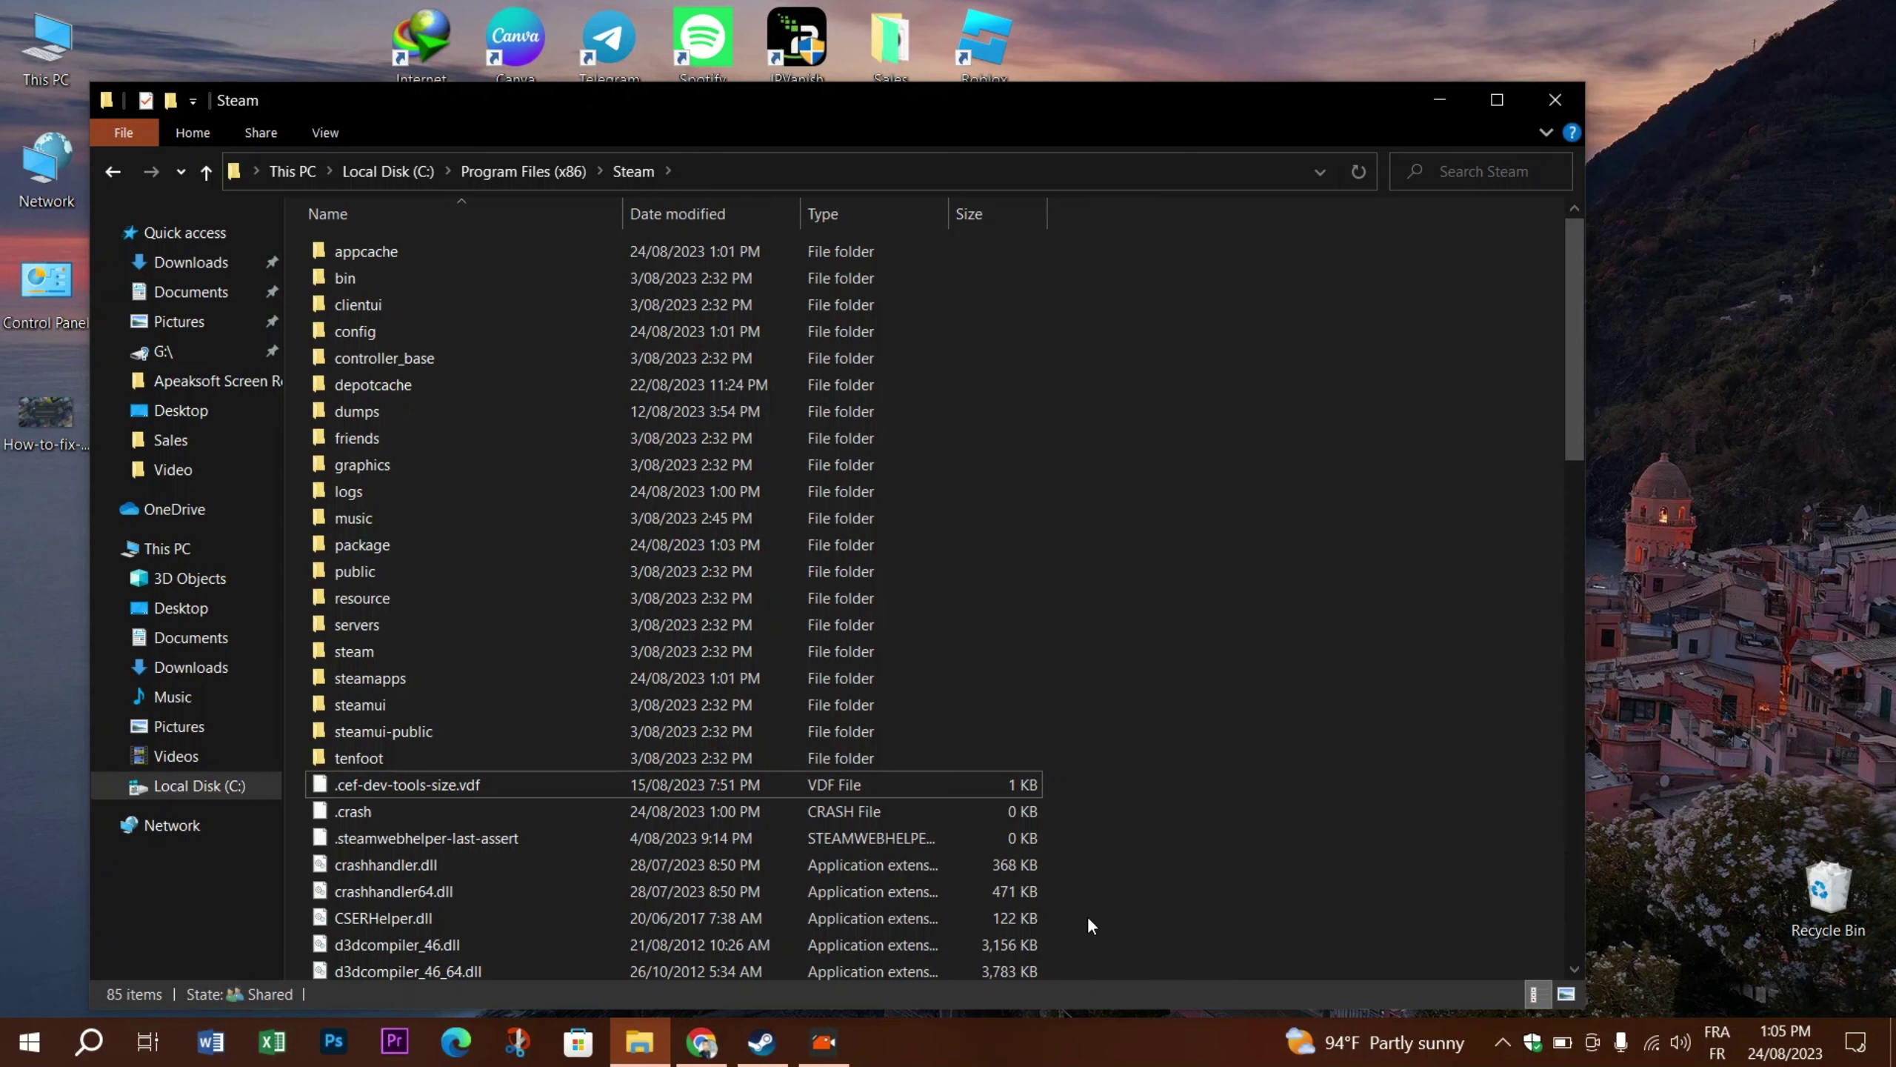
{"action": "key", "text": "super+d"}
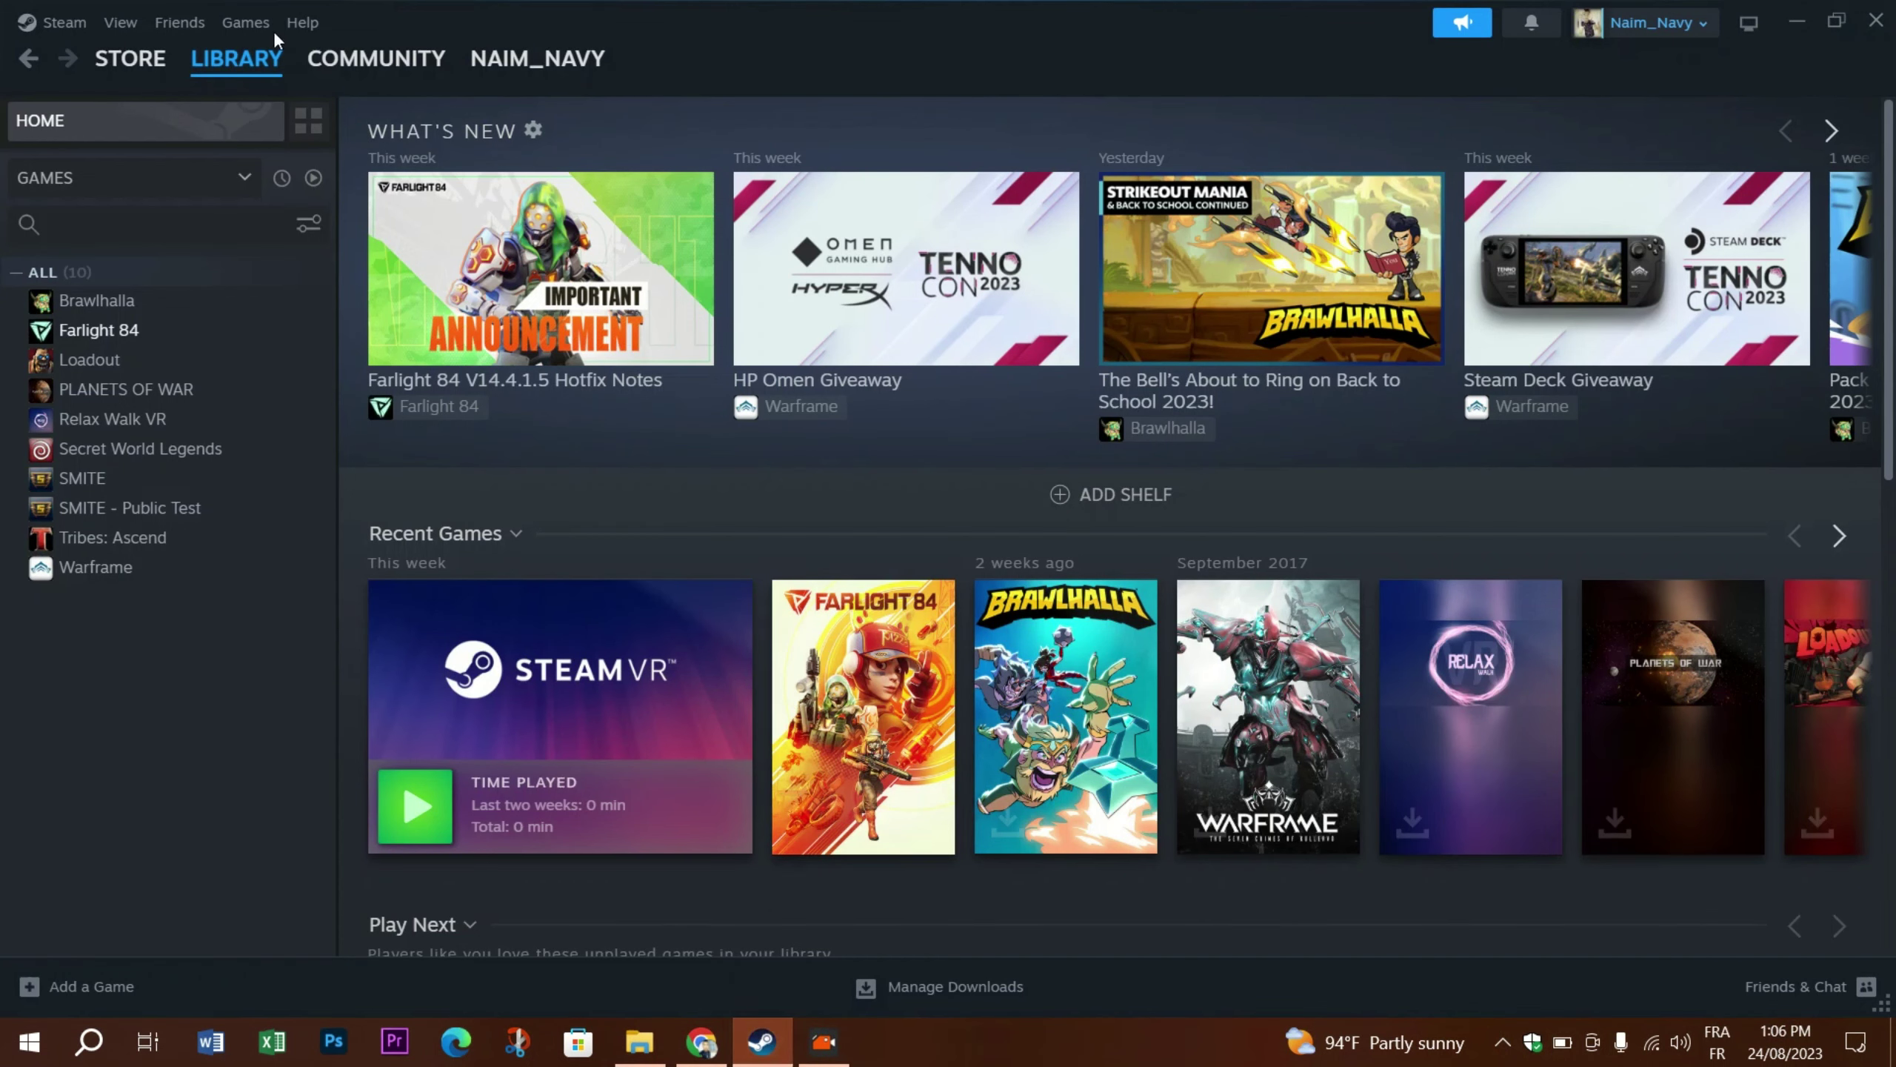
- Verify the integrity of Farlight 84's installed game files through its properties
{"action": "mouse_move", "coordinate": [203, 73]}
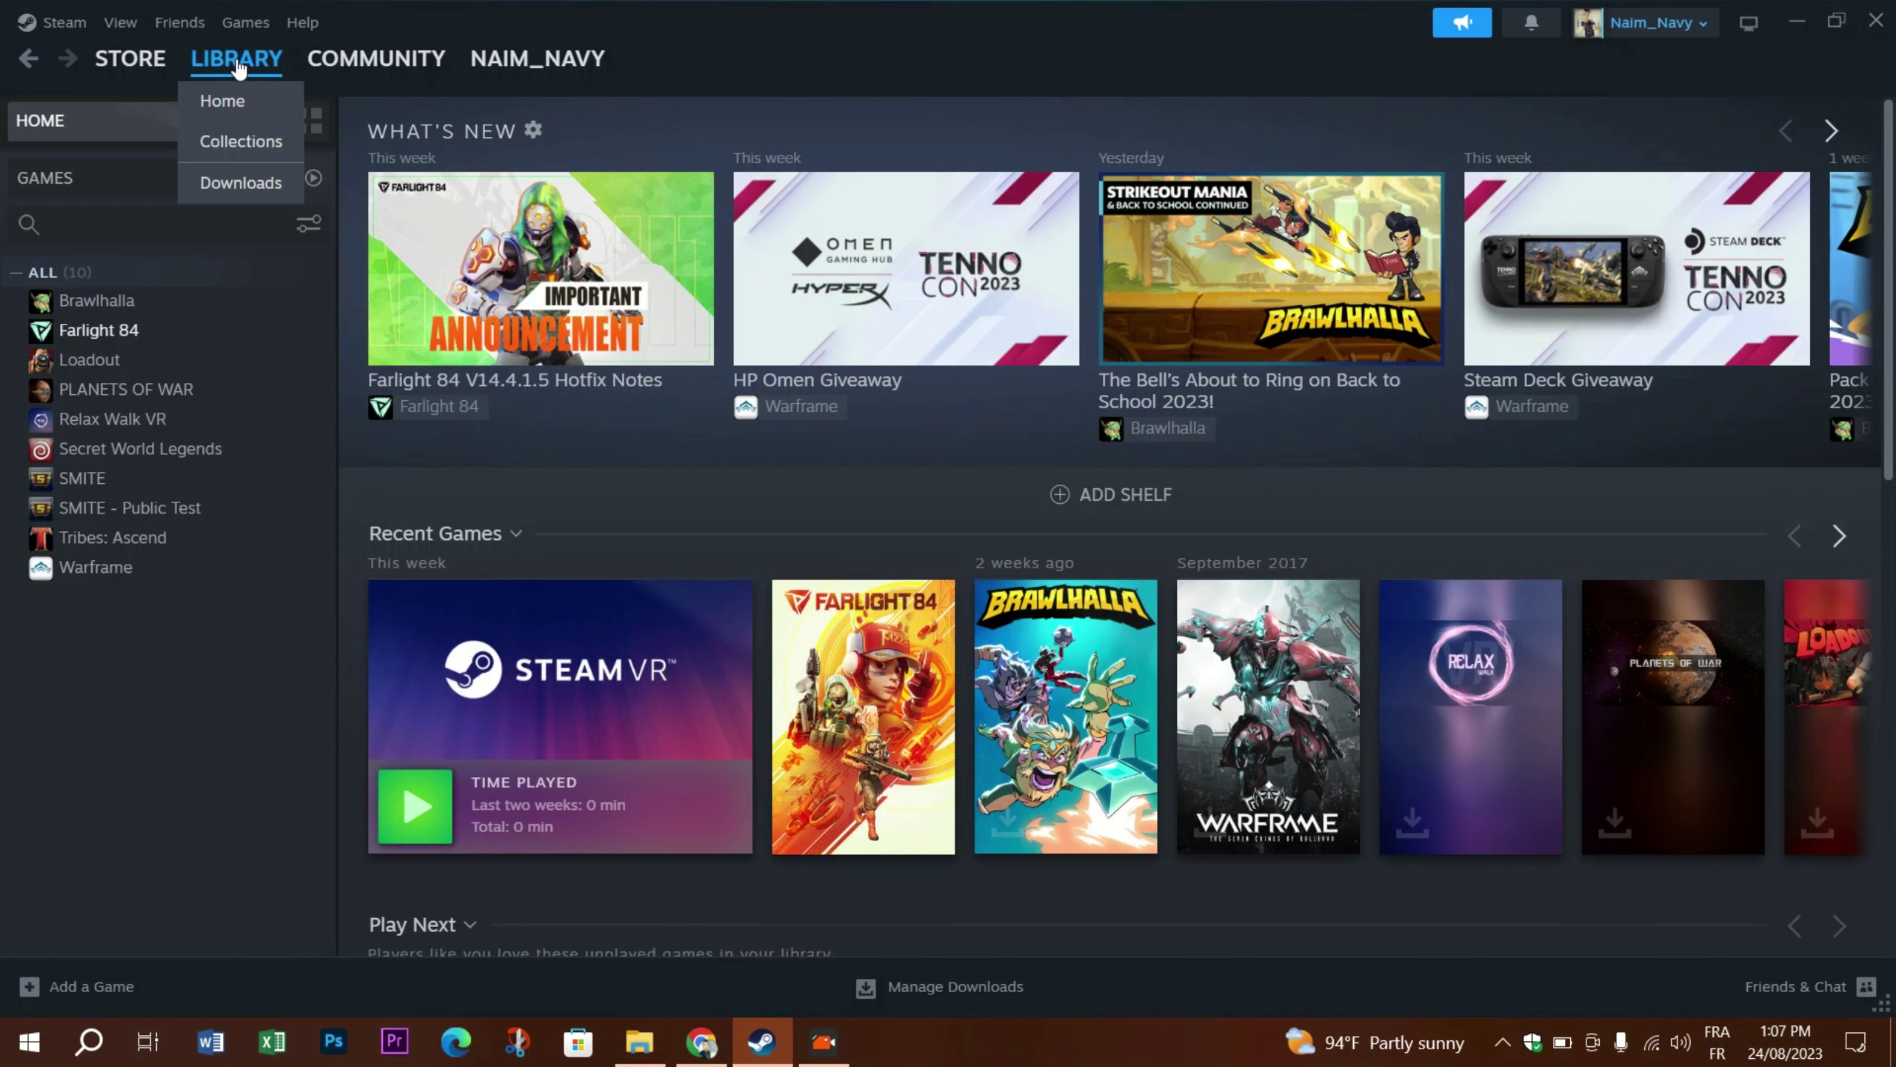
{"action": "mouse_move", "coordinate": [127, 61]}
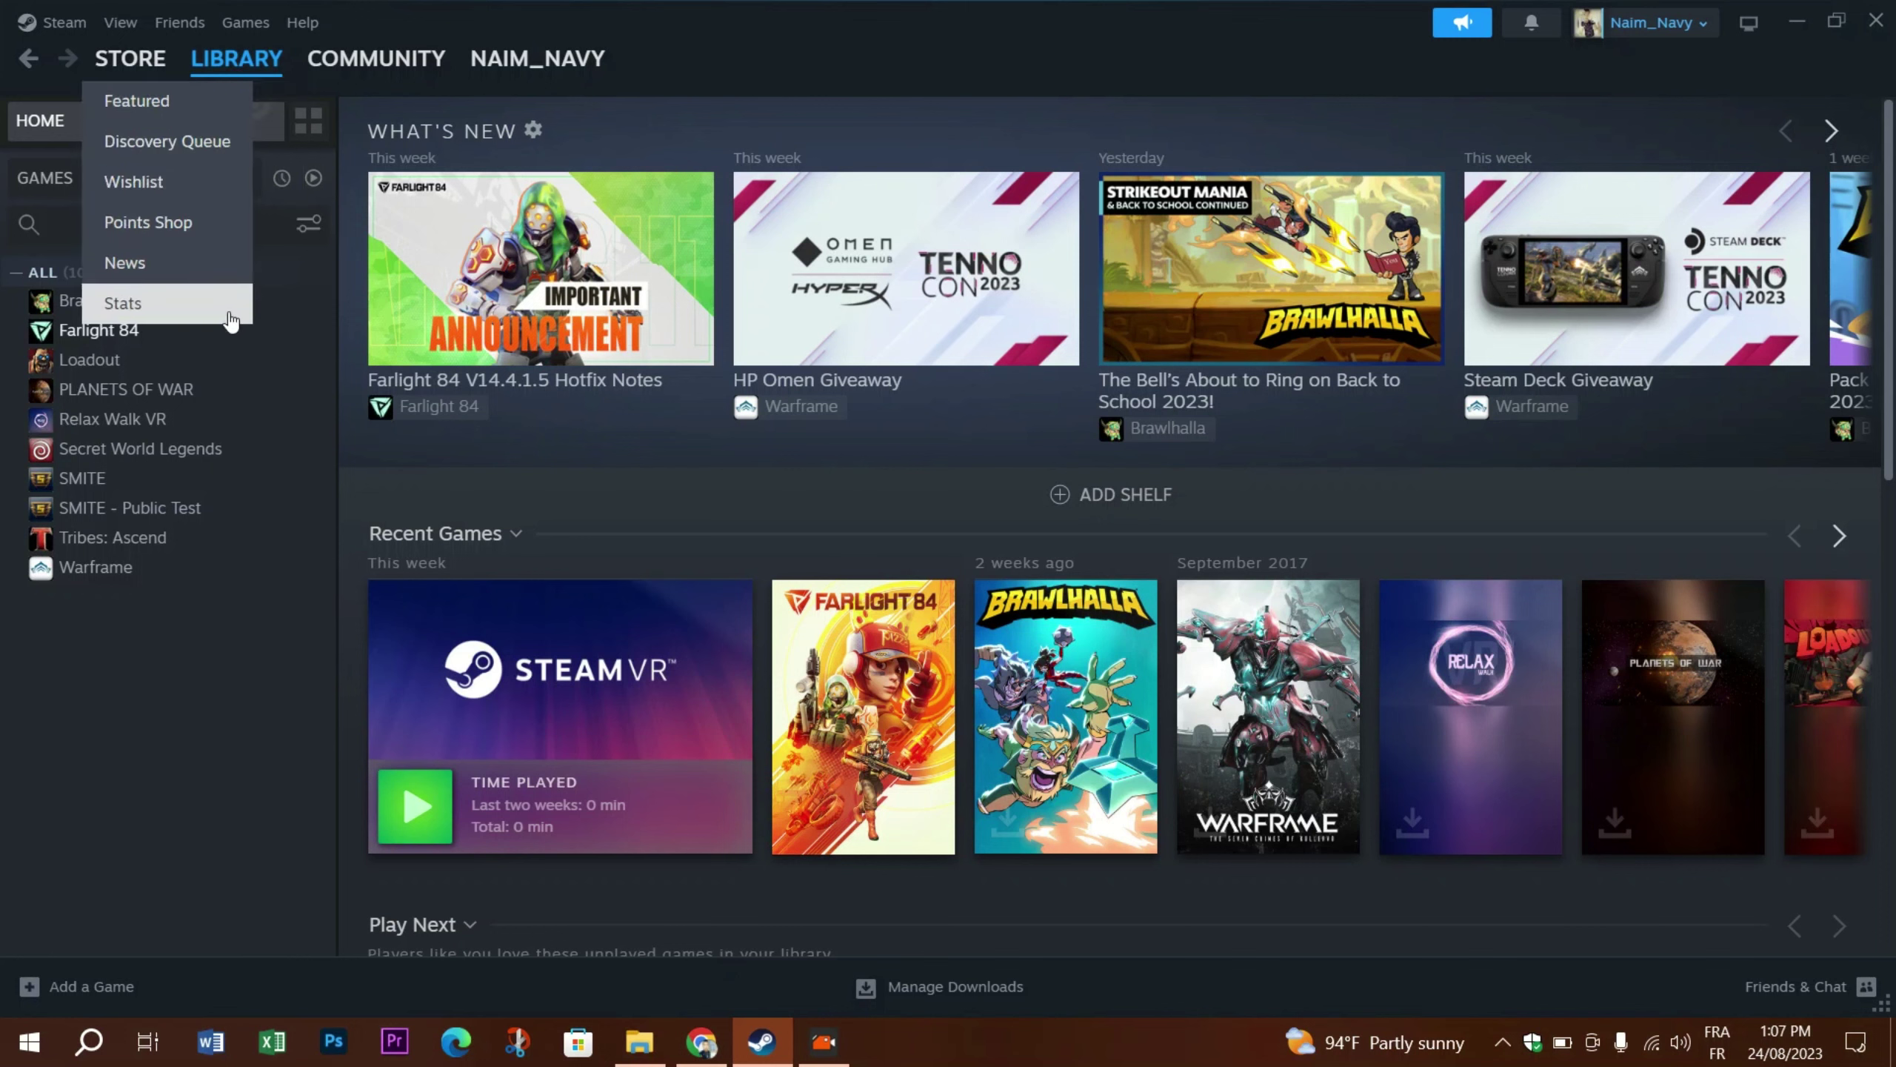
{"action": "left_click", "coordinate": [112, 333]}
{"action": "right_click", "coordinate": [111, 332]}
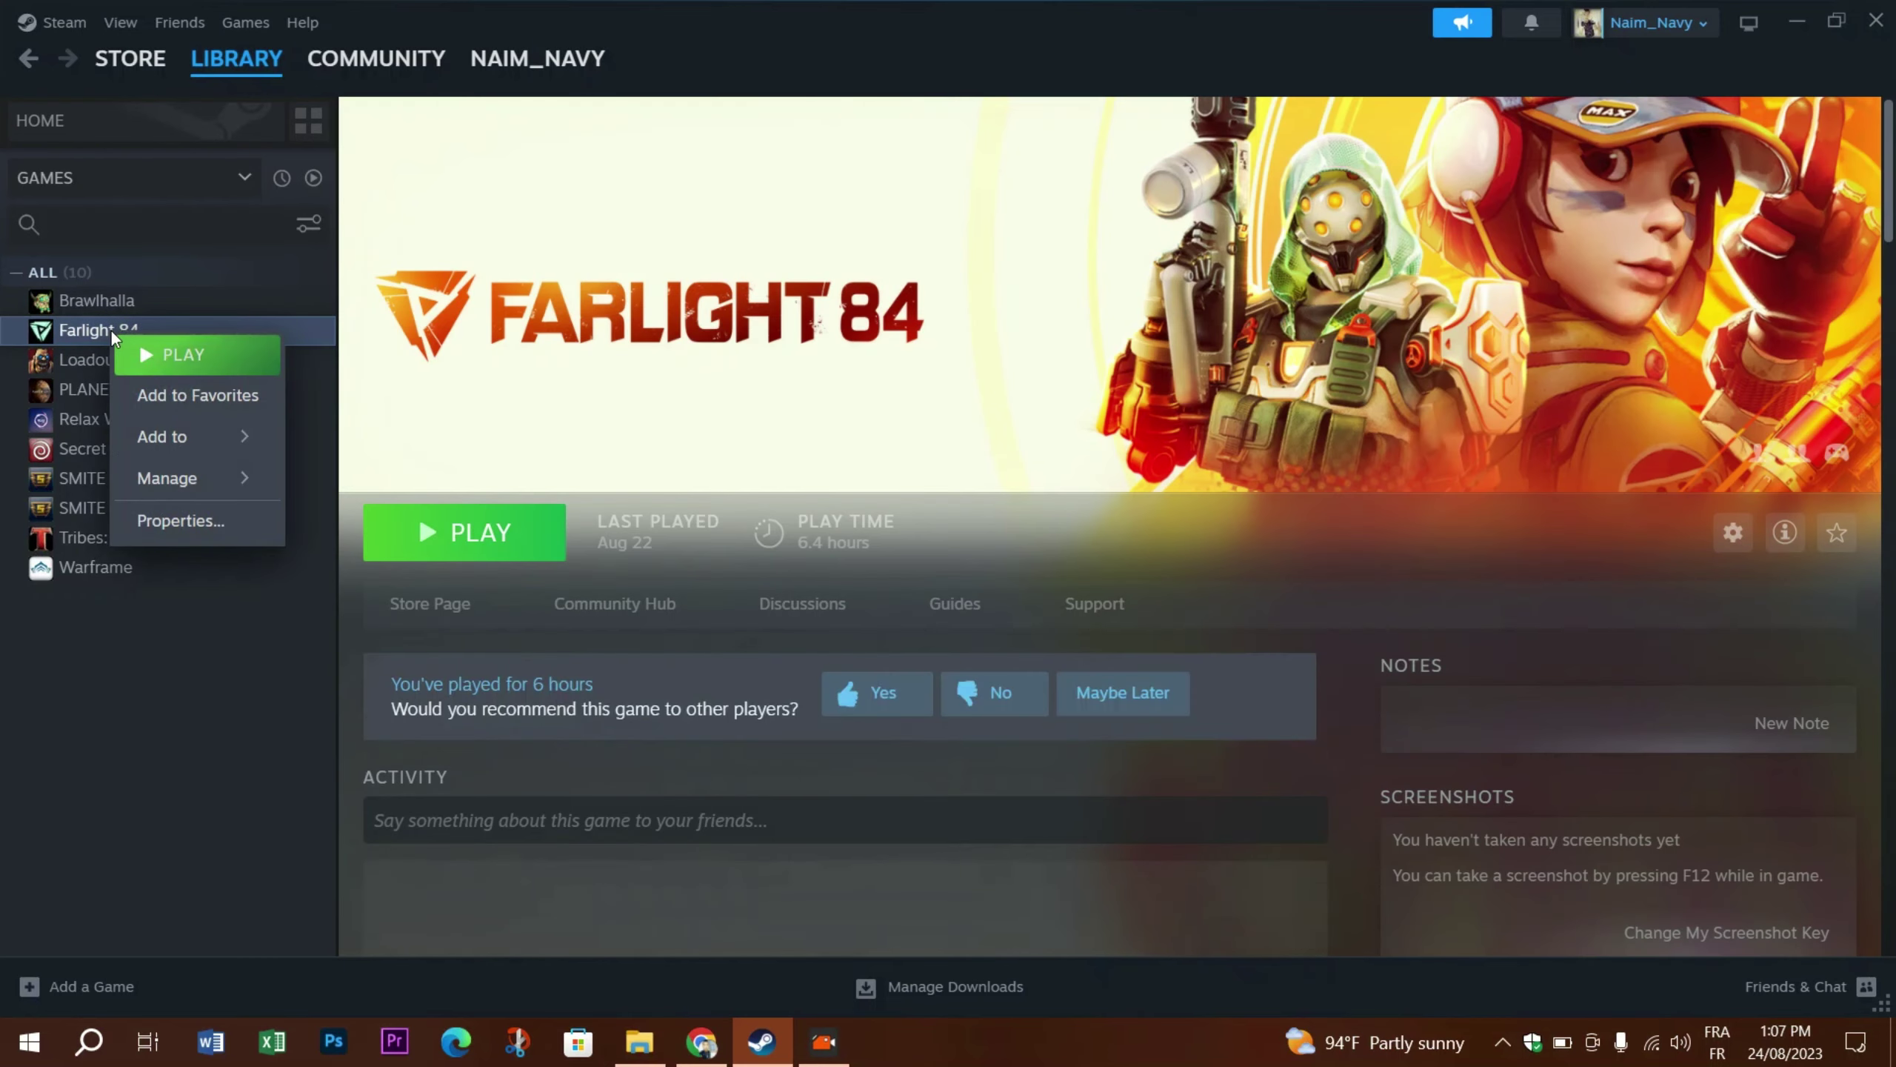
{"action": "left_click", "coordinate": [228, 529]}
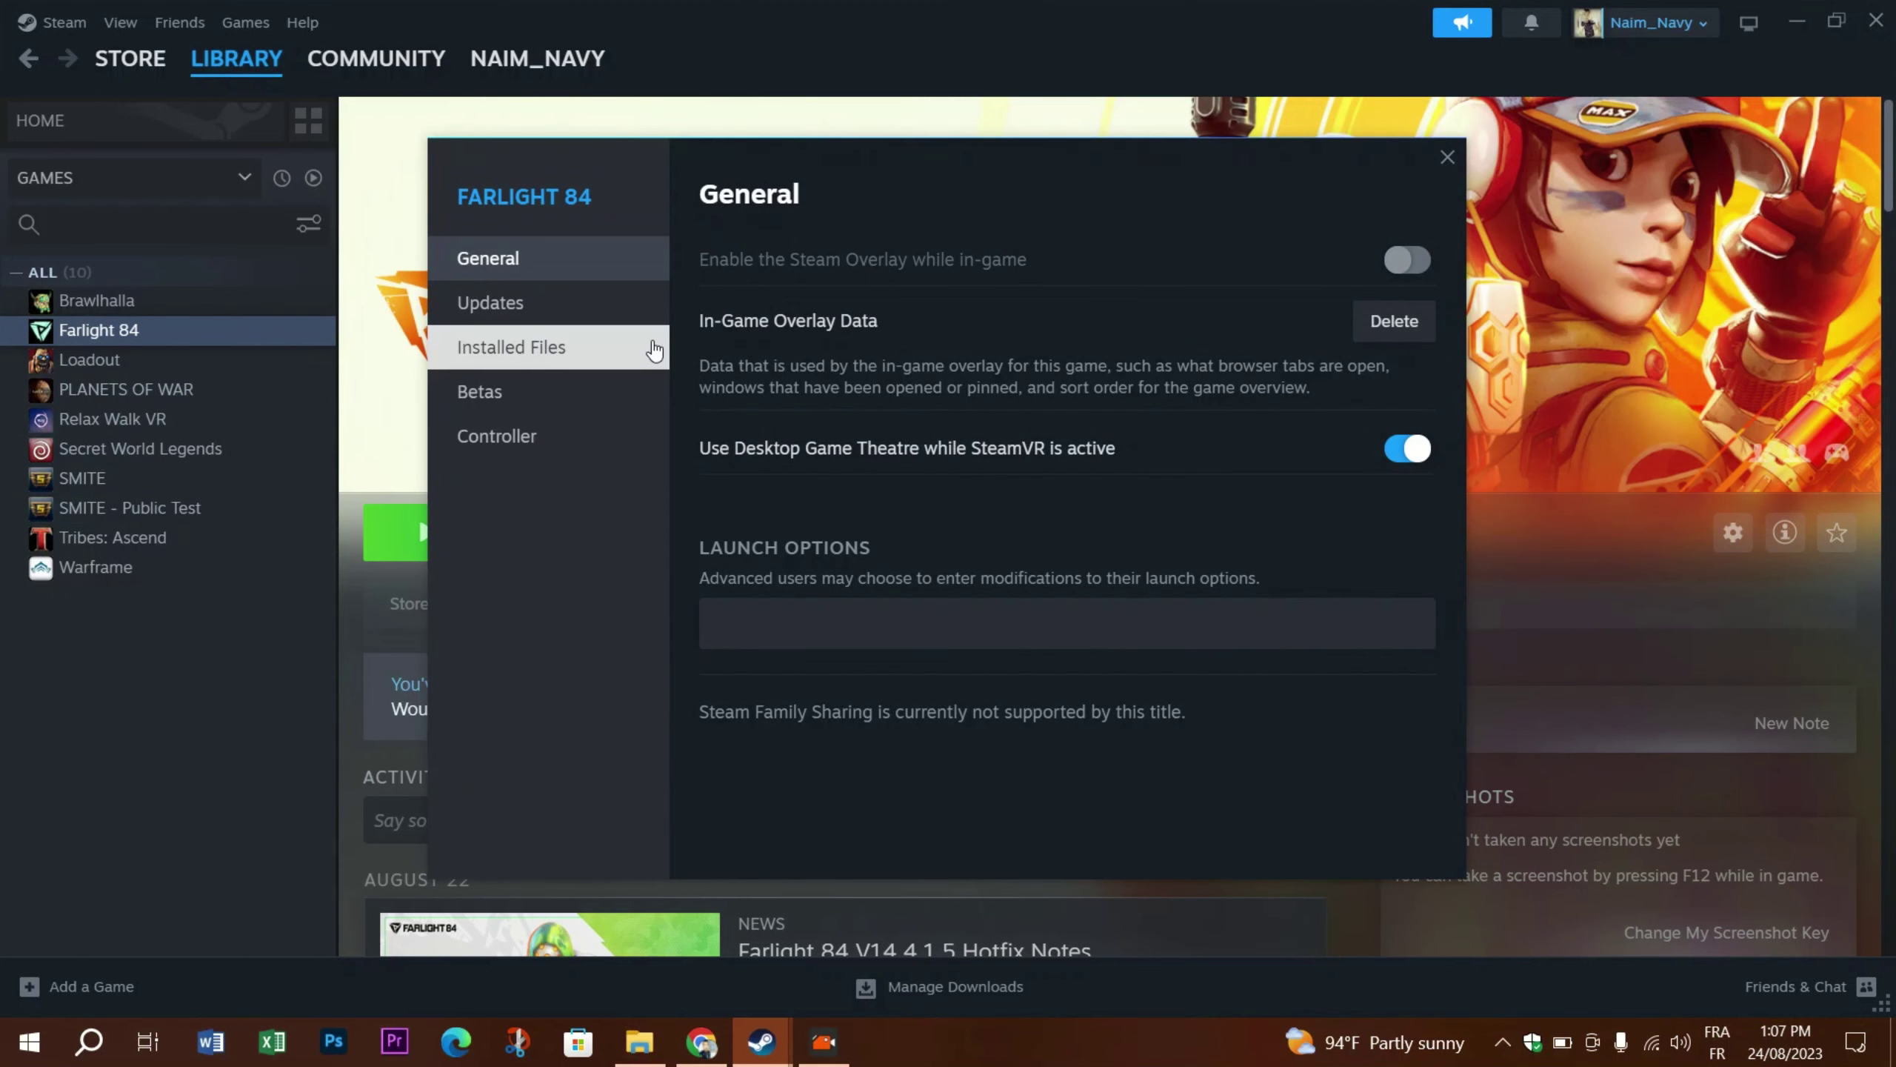
{"action": "left_click", "coordinate": [530, 353]}
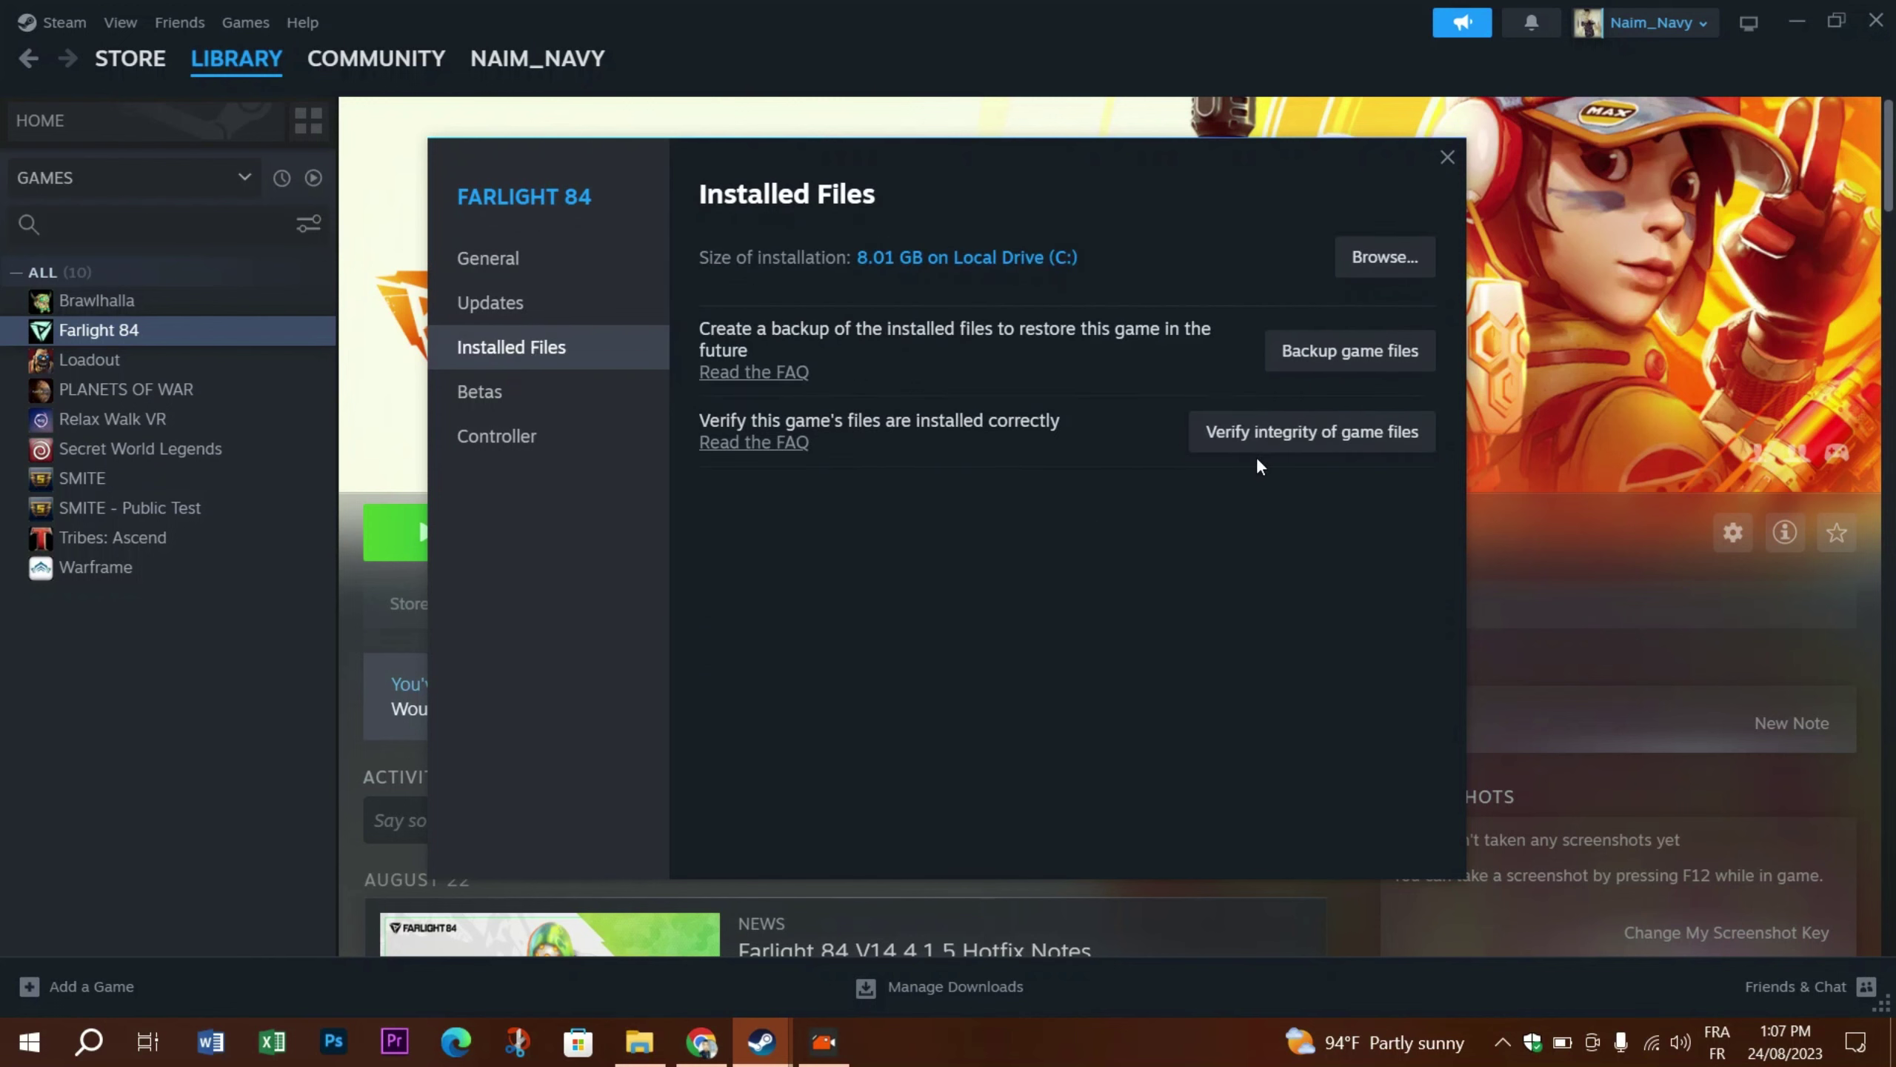
{"action": "left_click", "coordinate": [1330, 444]}
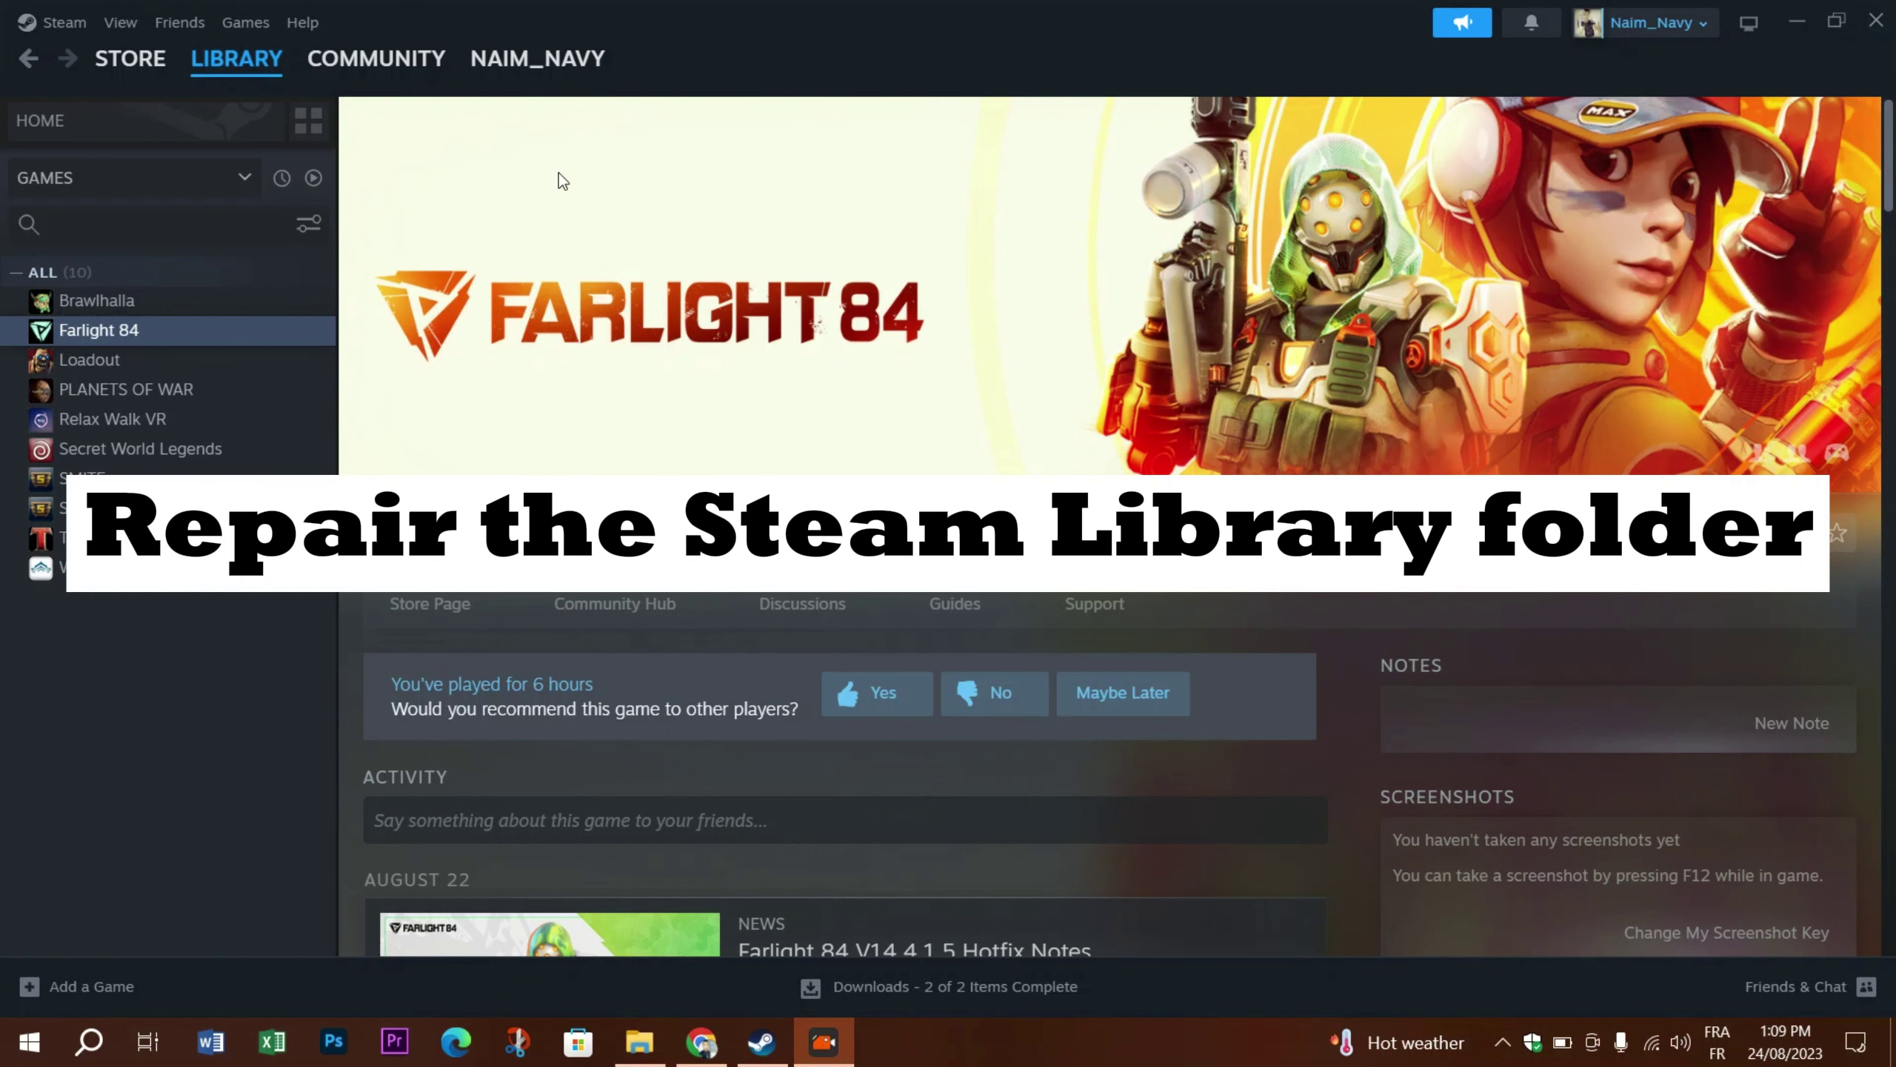
- Repair the Steam library folder on Local Drive (C:) through the storage settings
{"action": "left_click", "coordinate": [81, 27]}
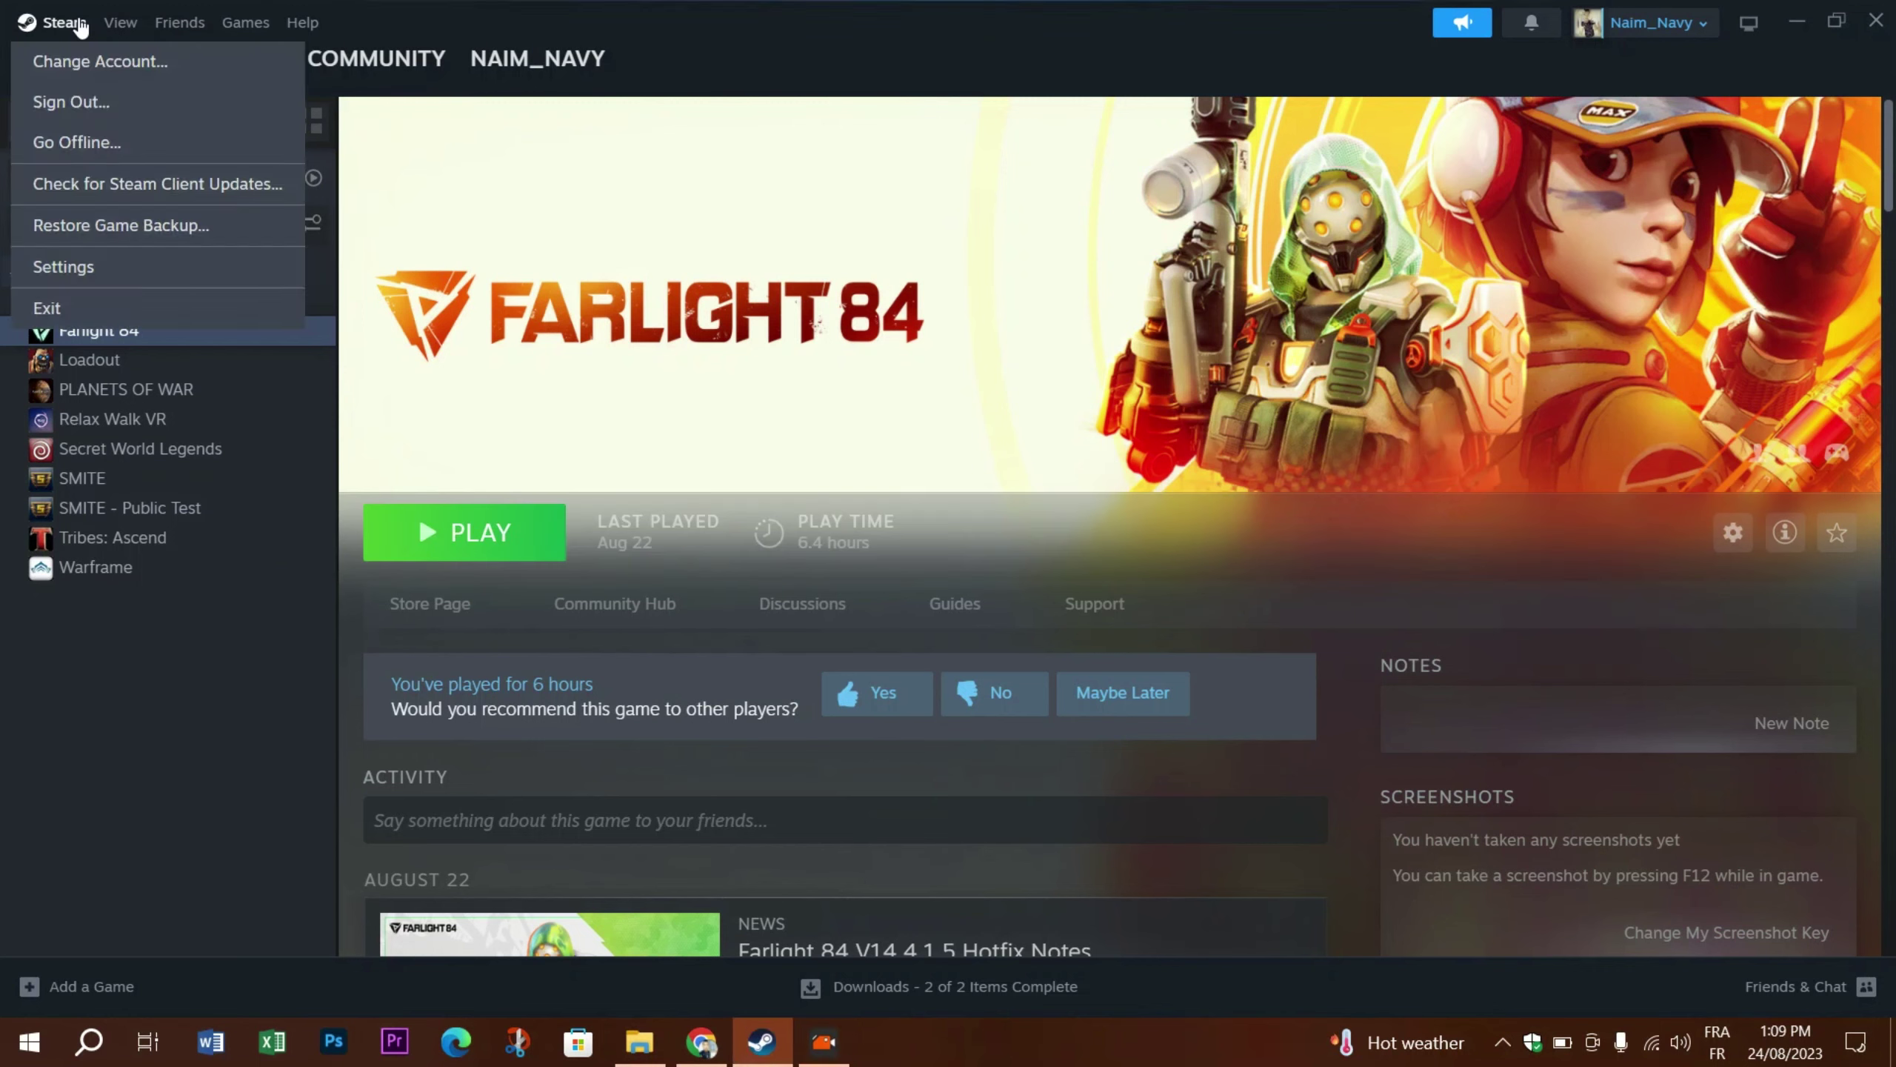
{"action": "left_click", "coordinate": [110, 275]}
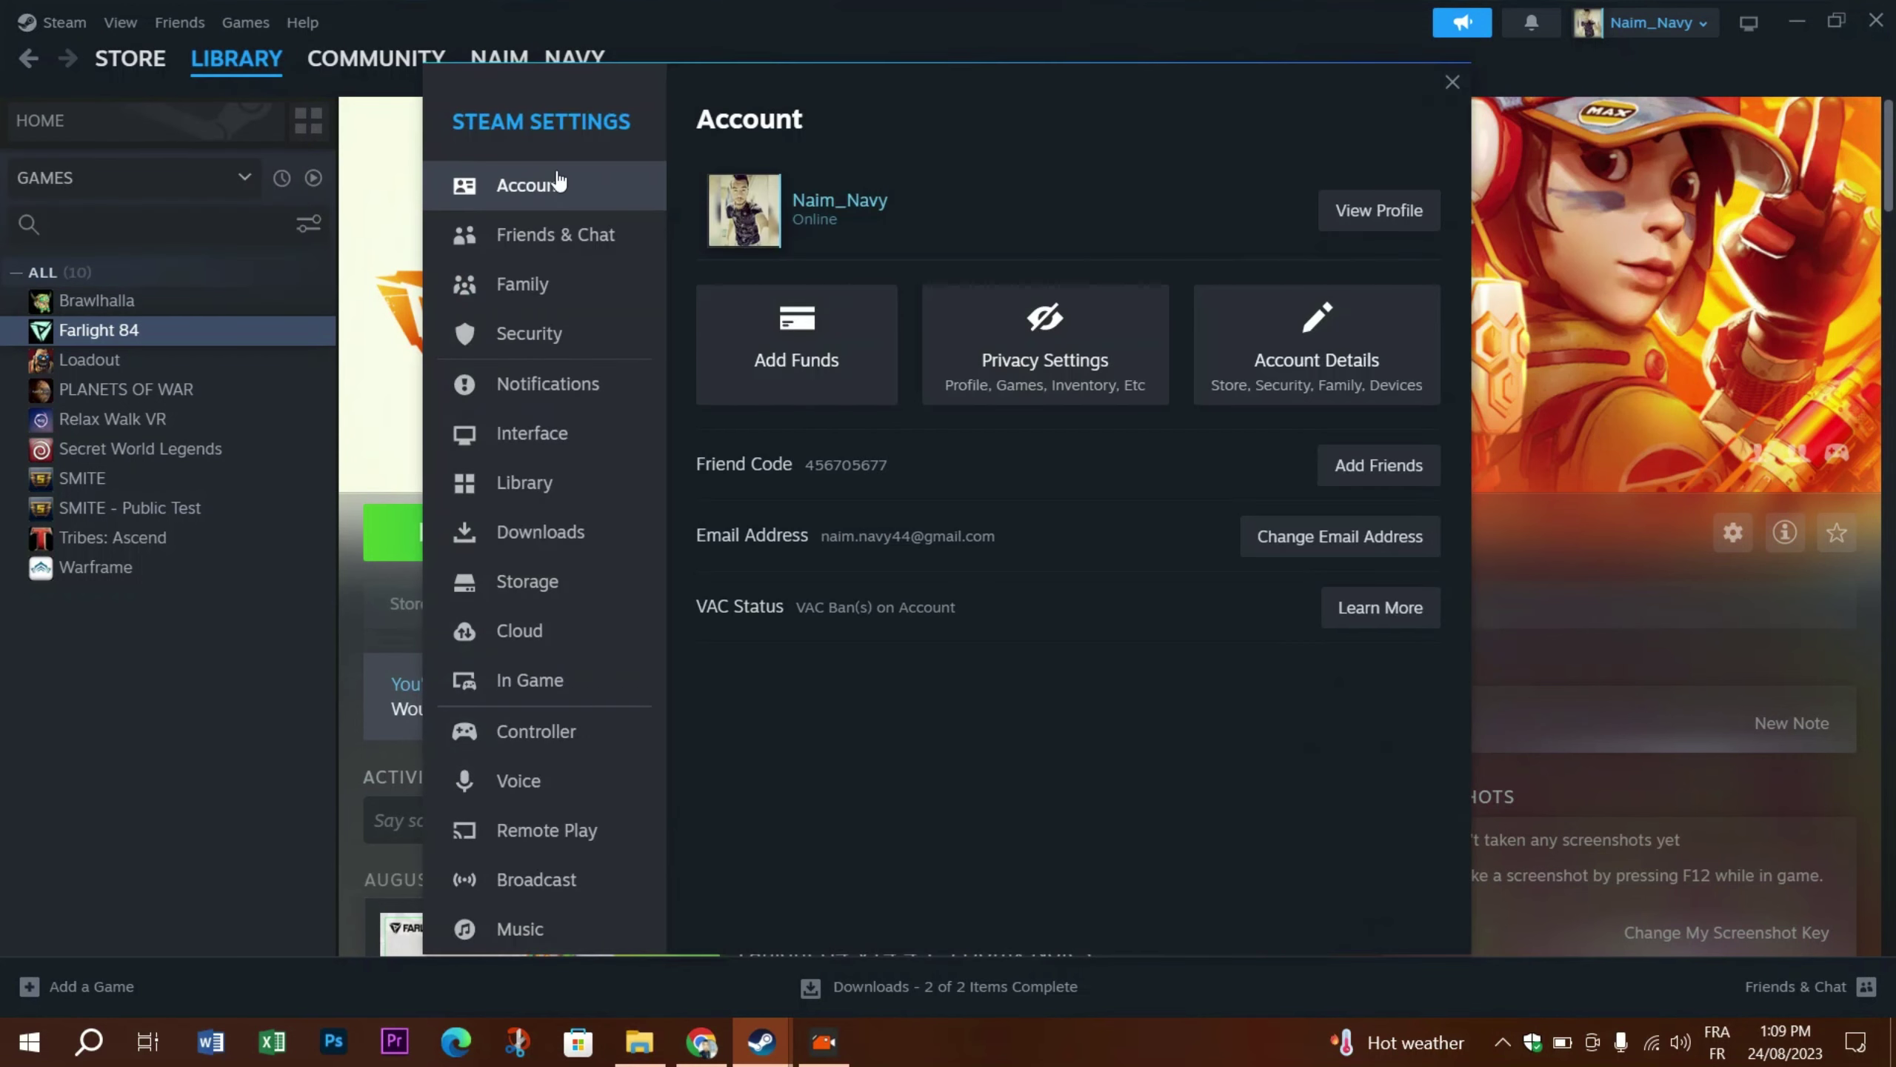
{"action": "left_click", "coordinate": [572, 581]}
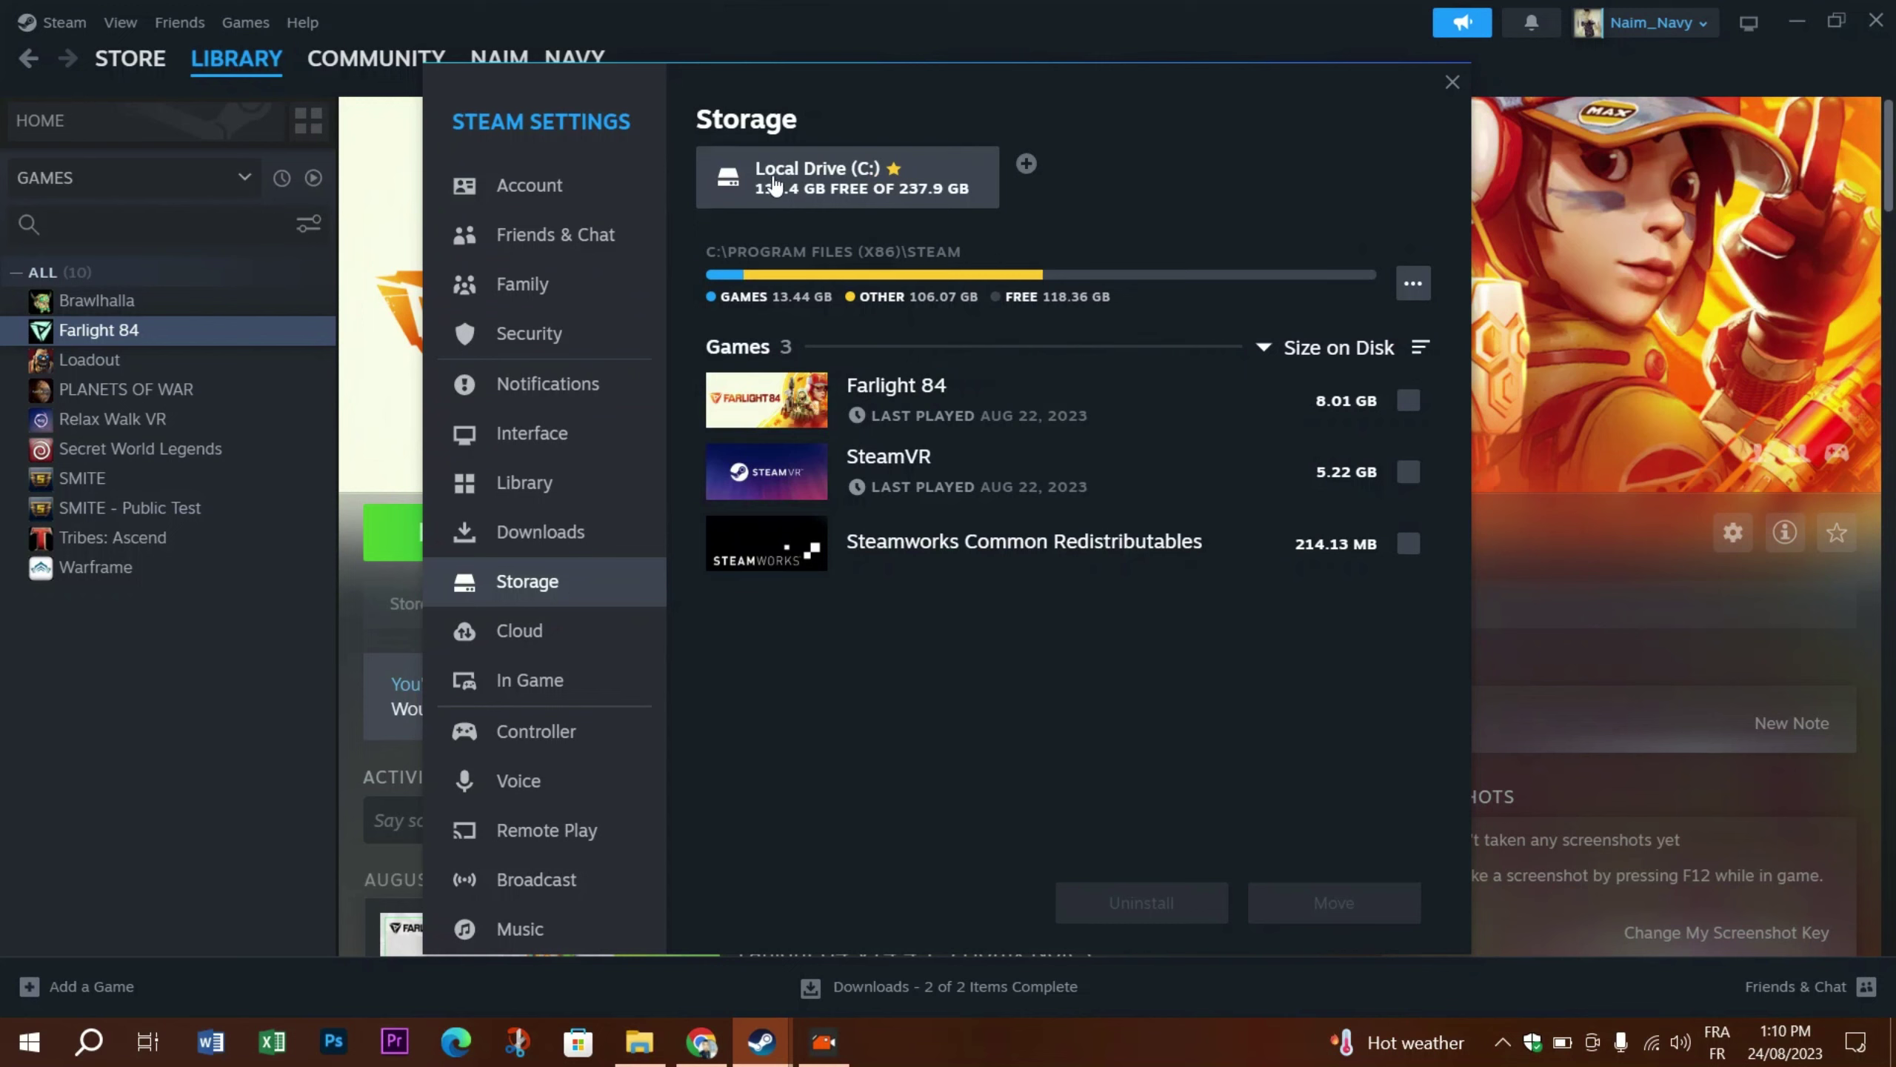
{"action": "left_click", "coordinate": [1416, 283]}
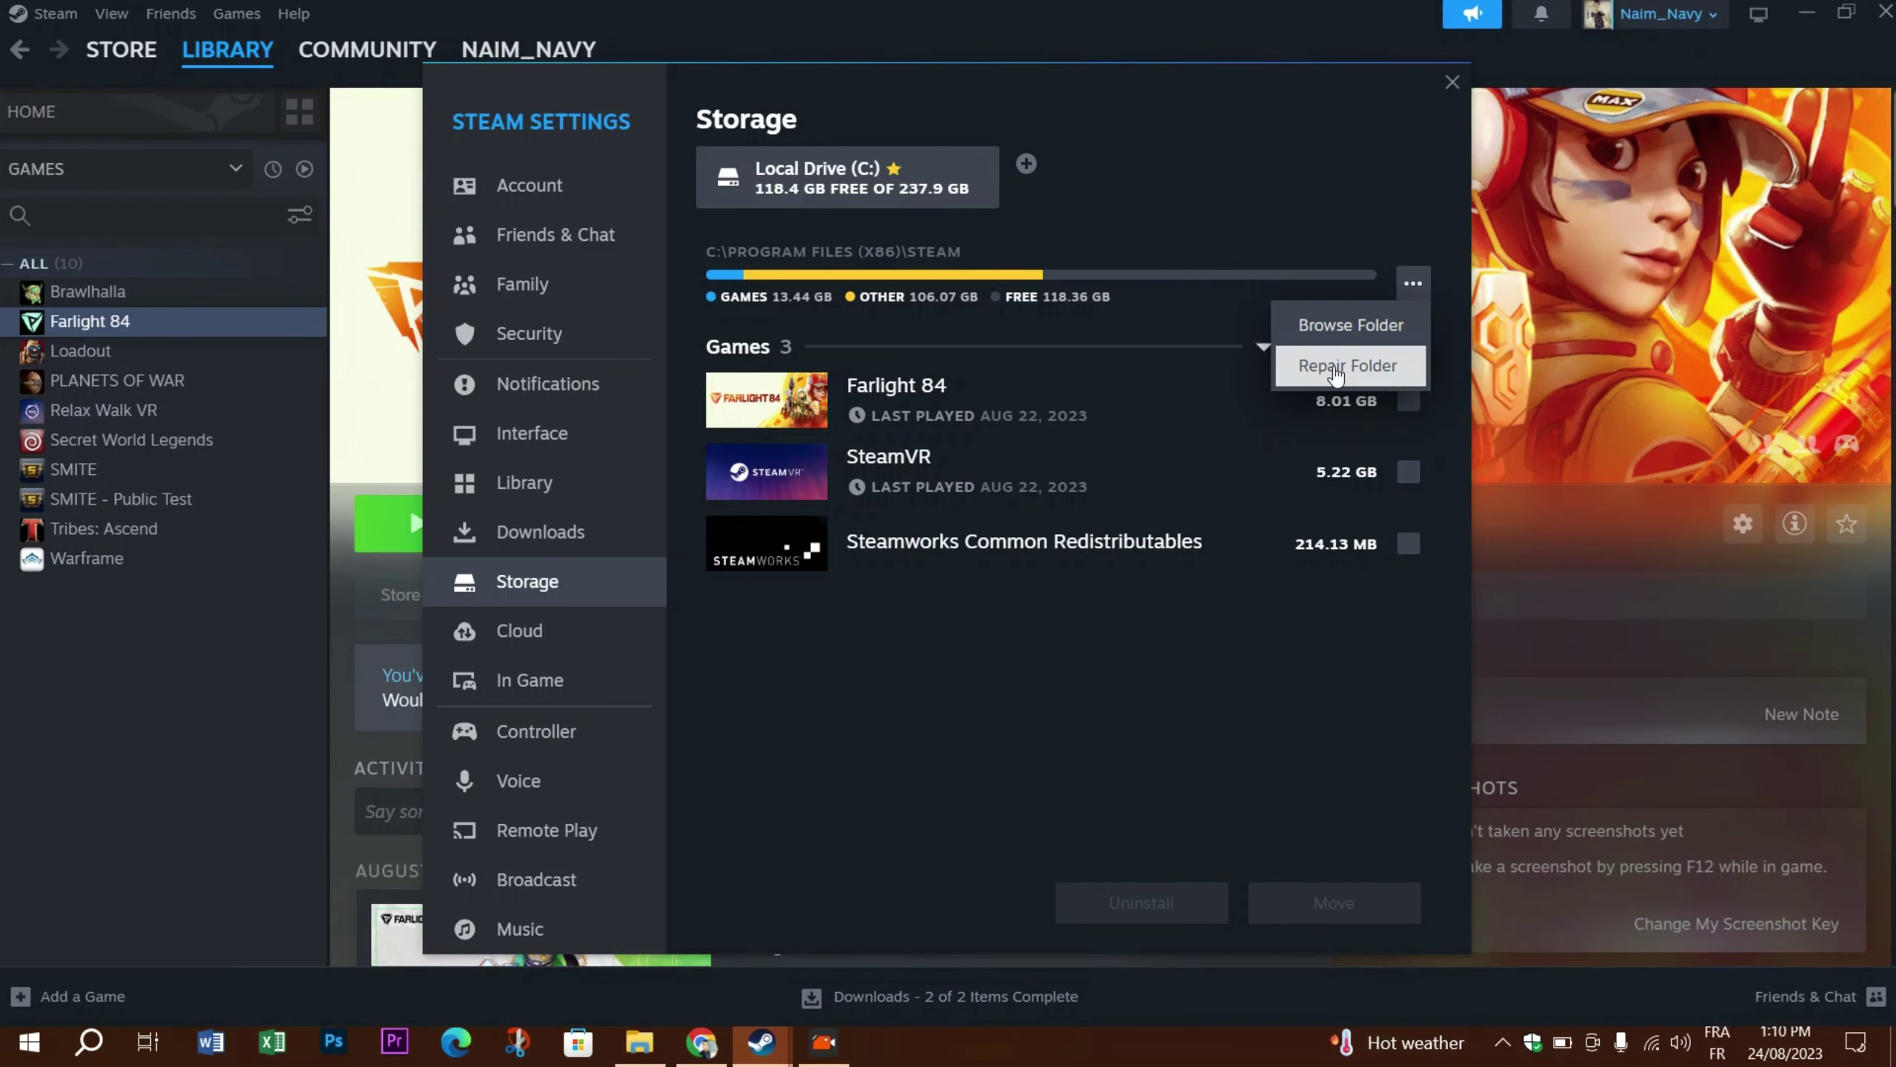
{"action": "left_click", "coordinate": [1336, 372]}
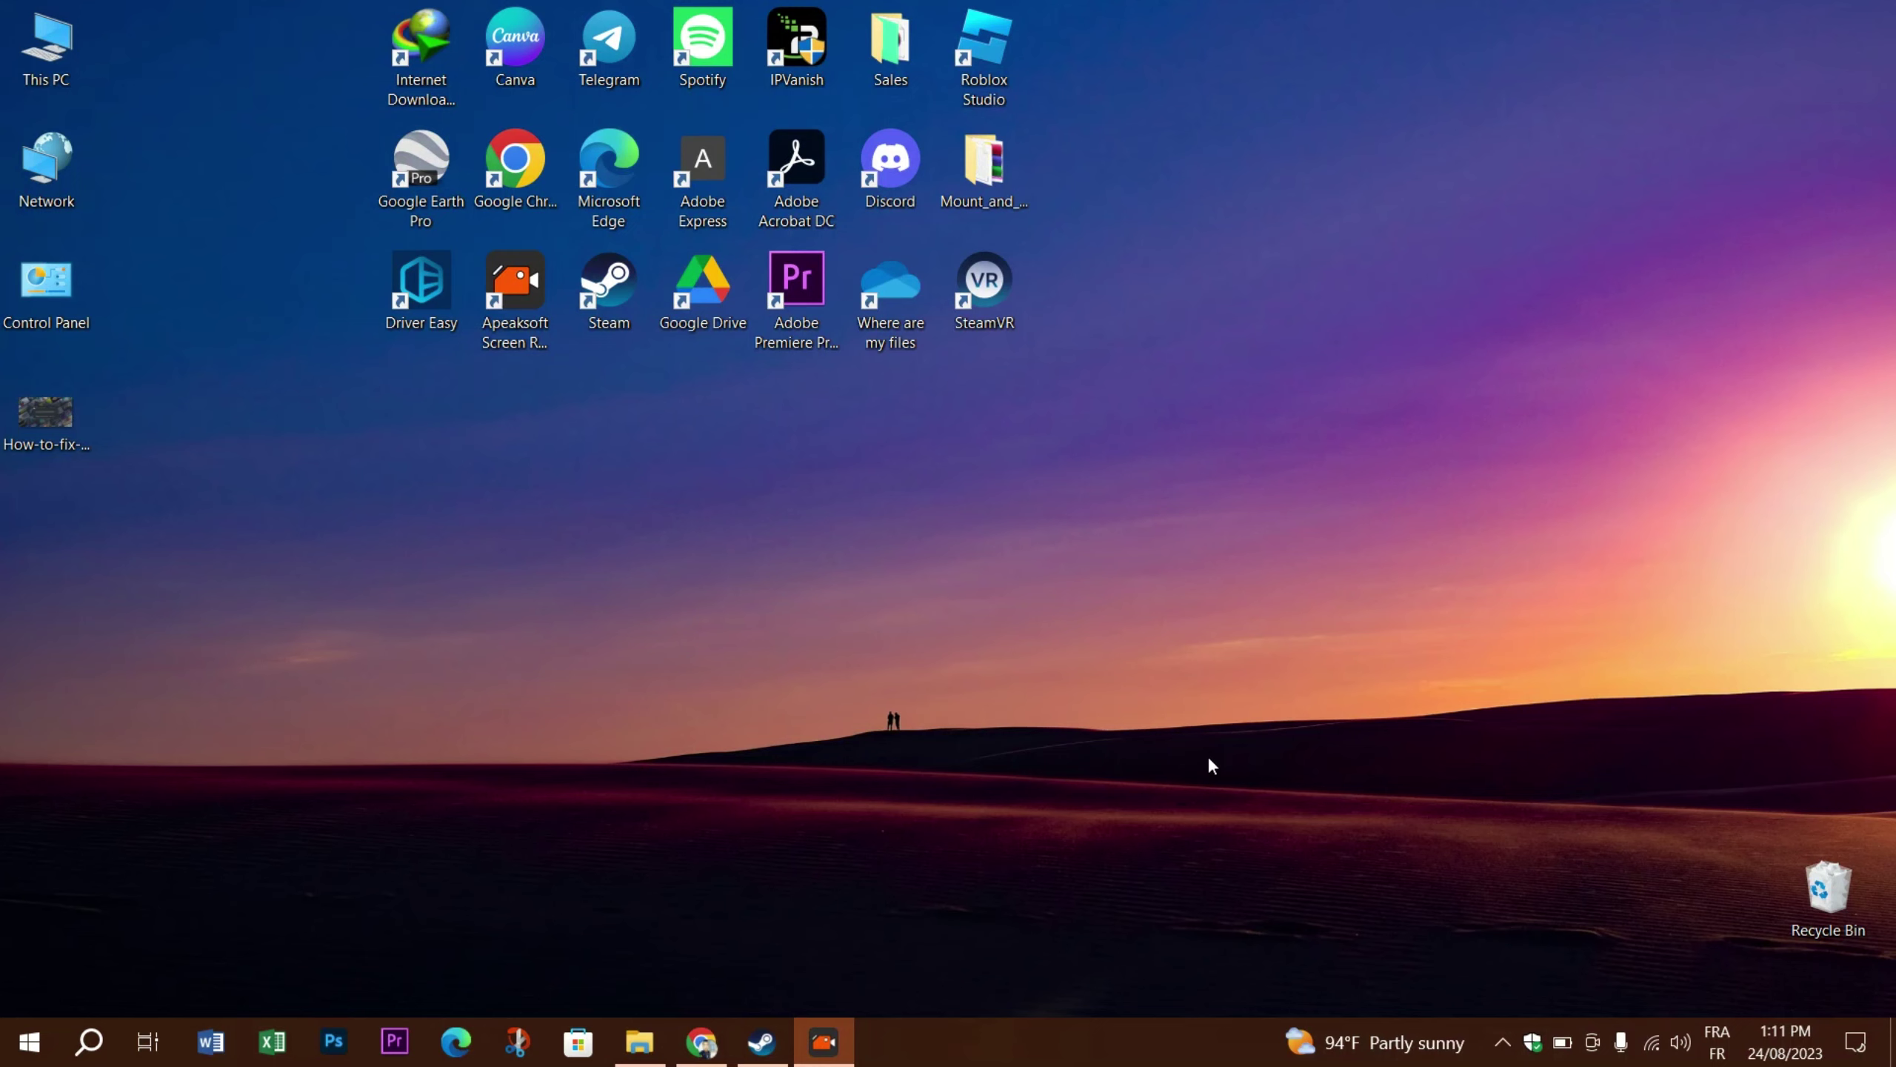
- Open Task Manager from the desktop
{"action": "right_click", "coordinate": [914, 1038]}
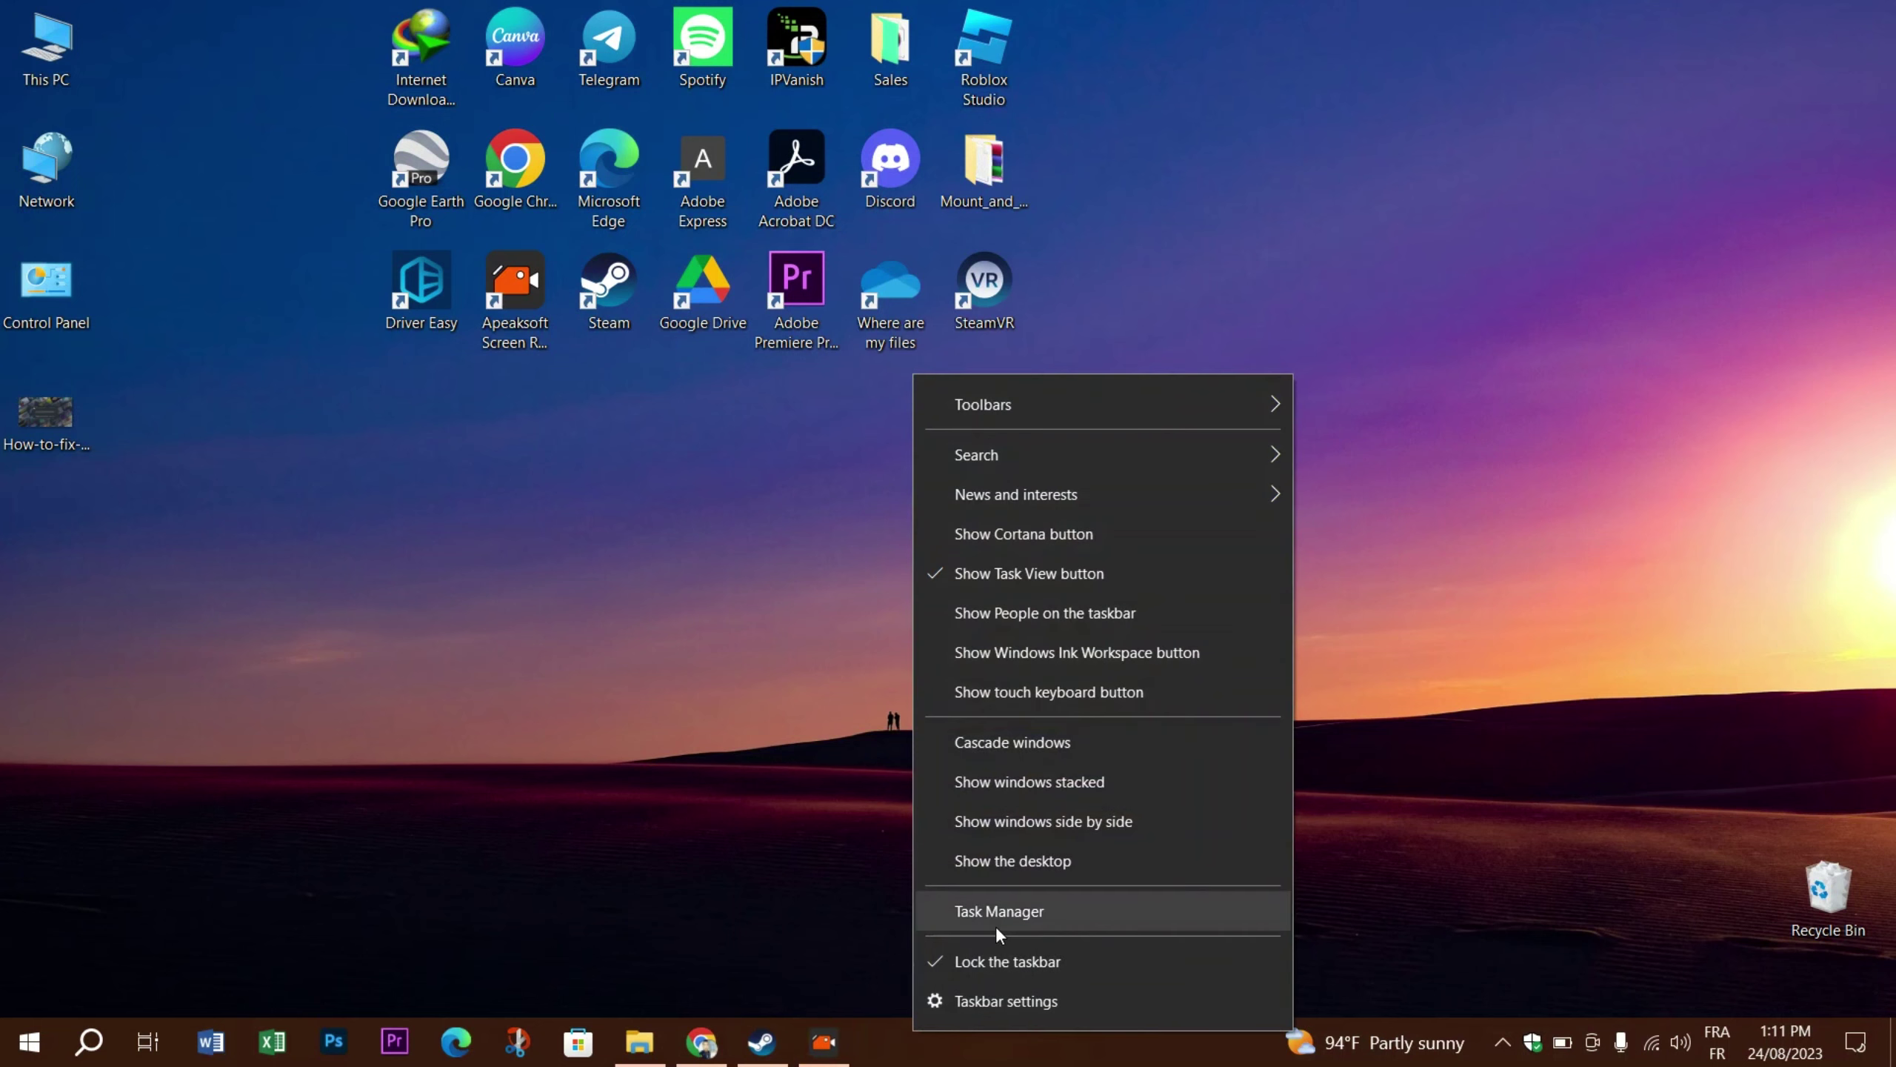
{"action": "left_click", "coordinate": [1092, 914]}
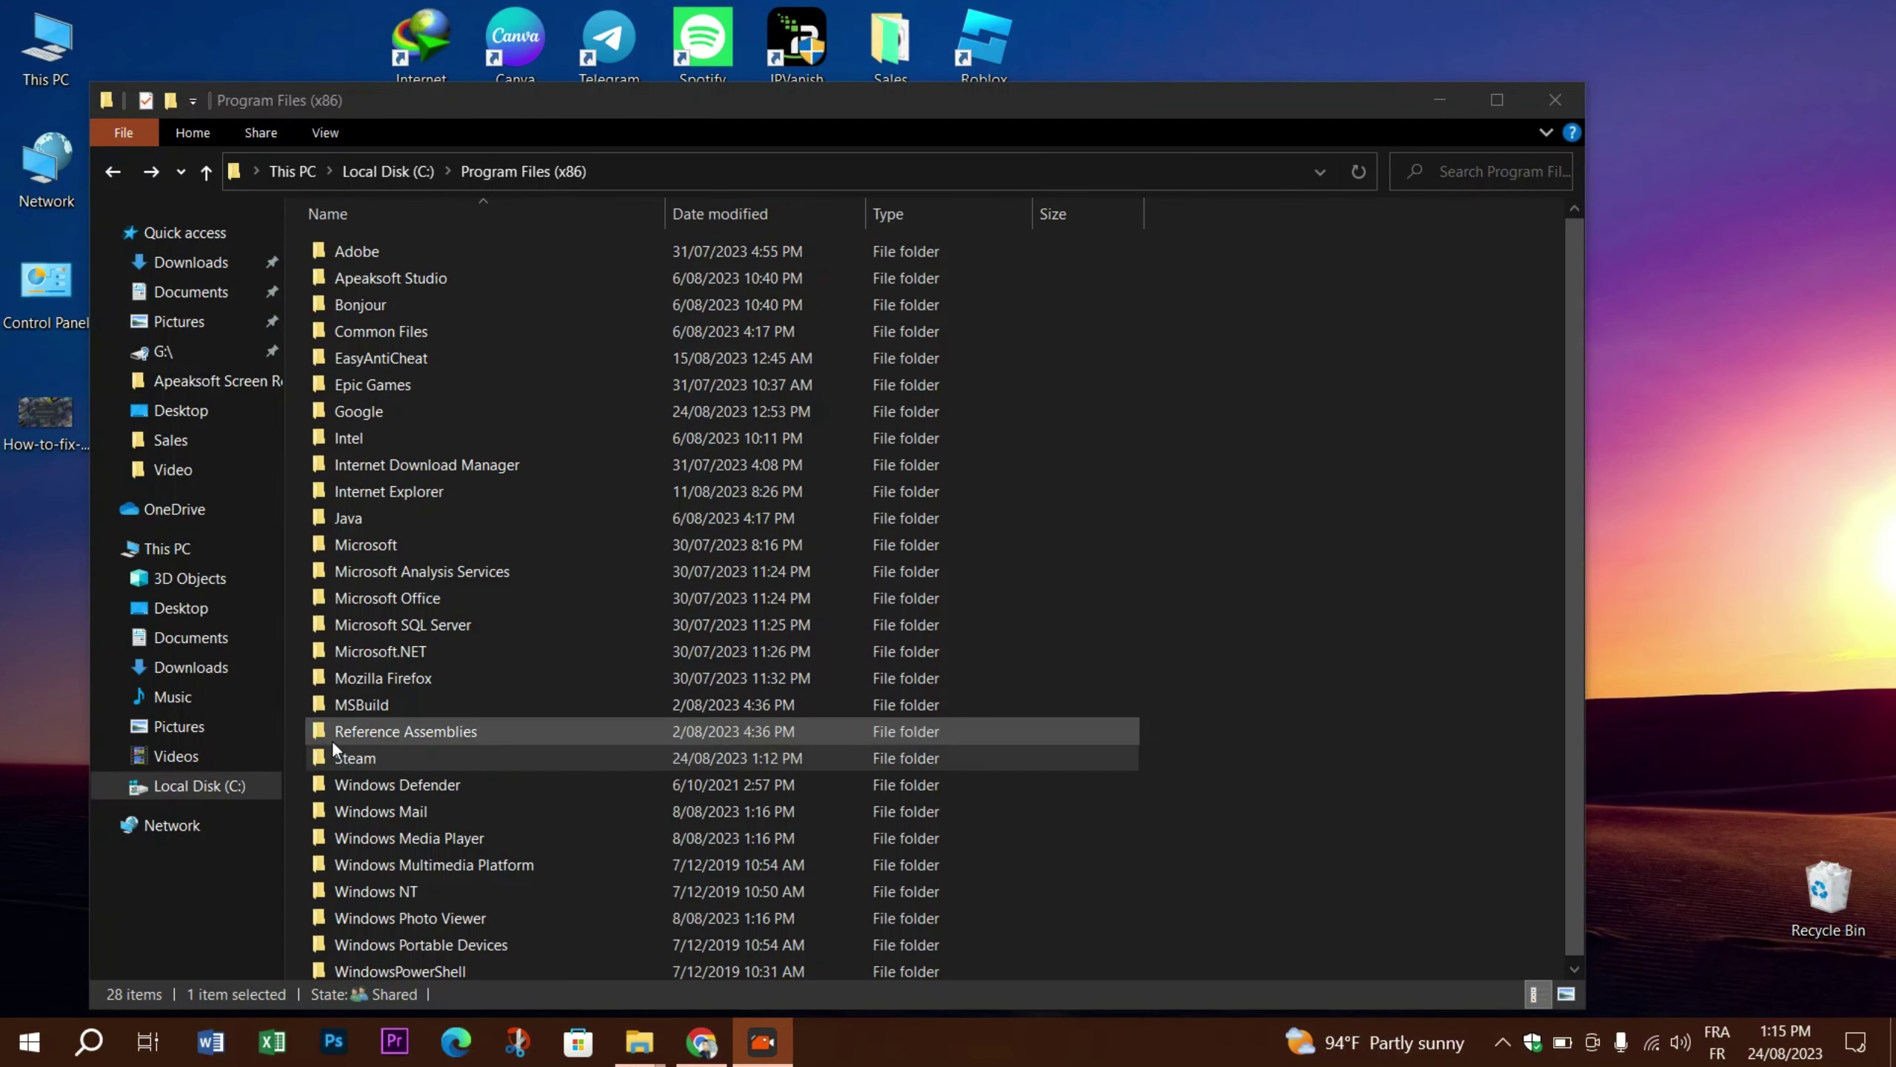
- Search the Steam folder in Program Files (x86) for "blob"
{"action": "double_click", "coordinate": [407, 757]}
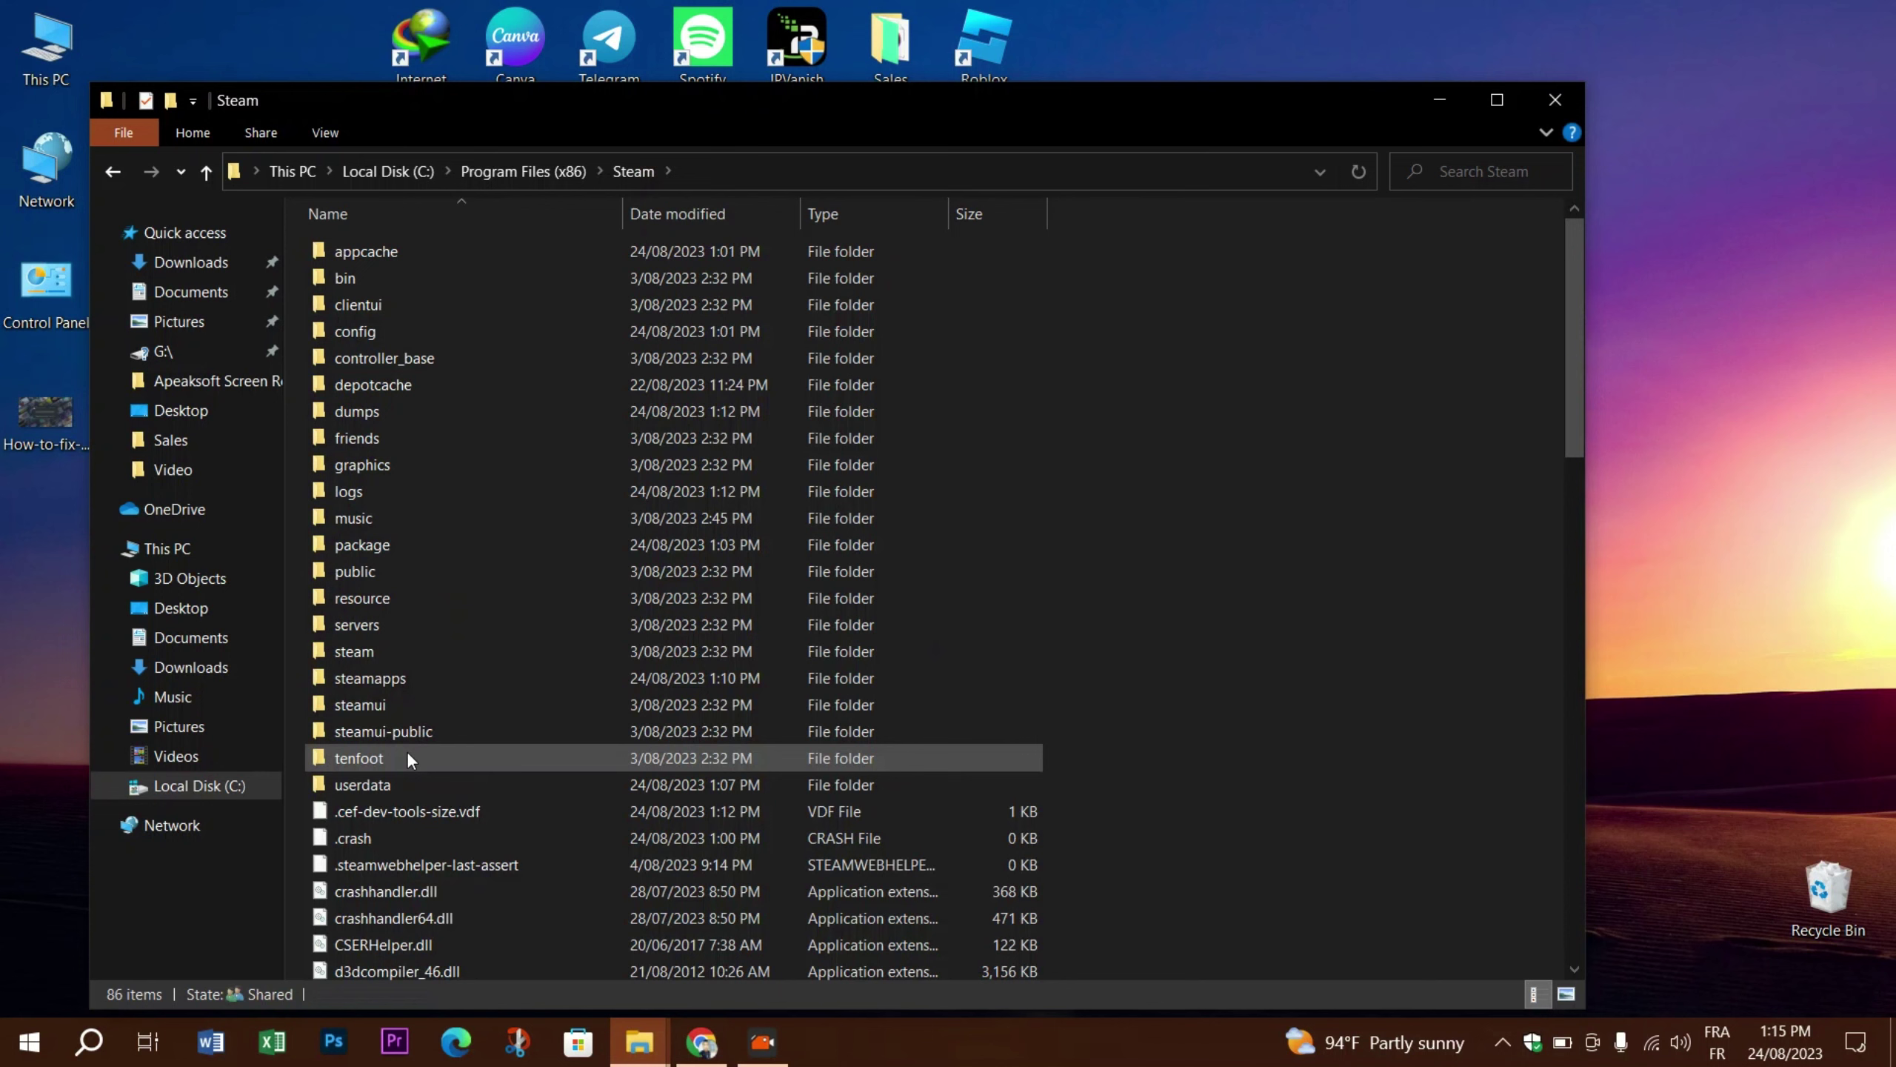
{"action": "left_click", "coordinate": [1472, 168]}
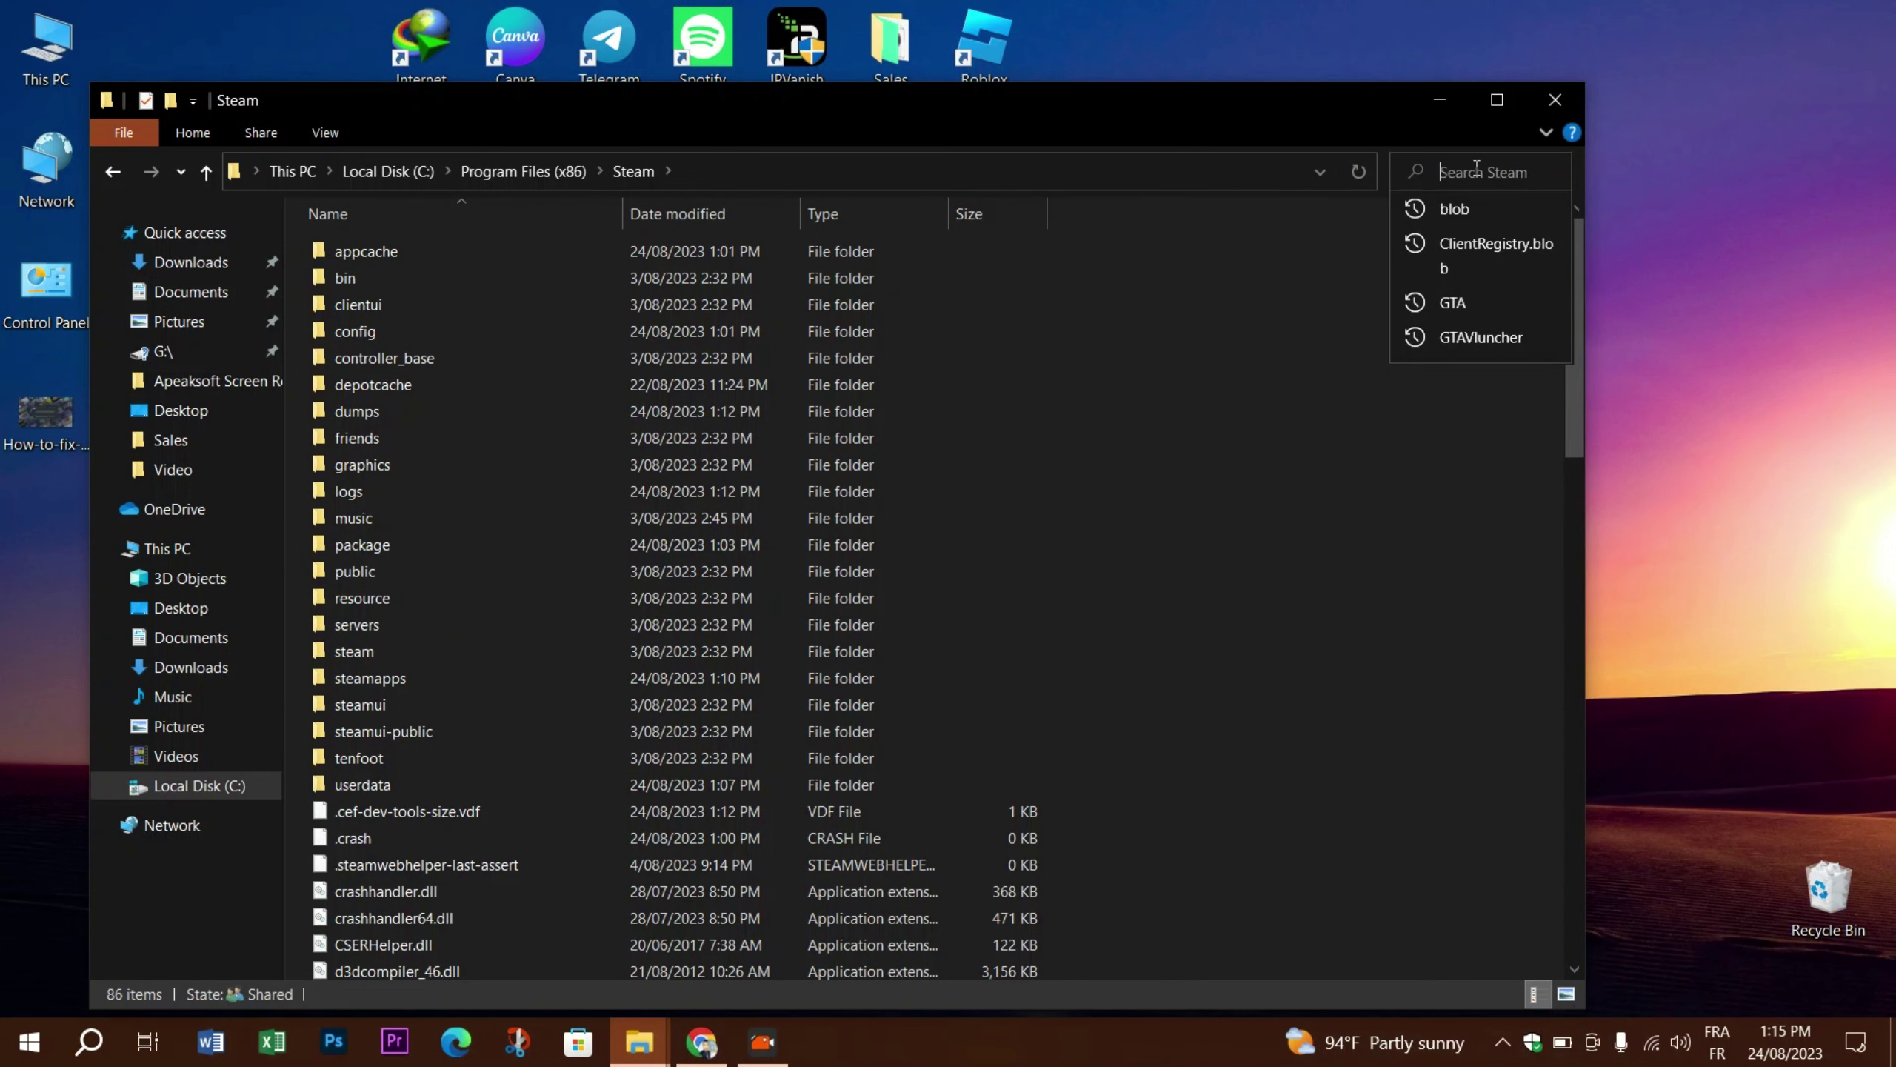
{"action": "left_click", "coordinate": [1500, 203]}
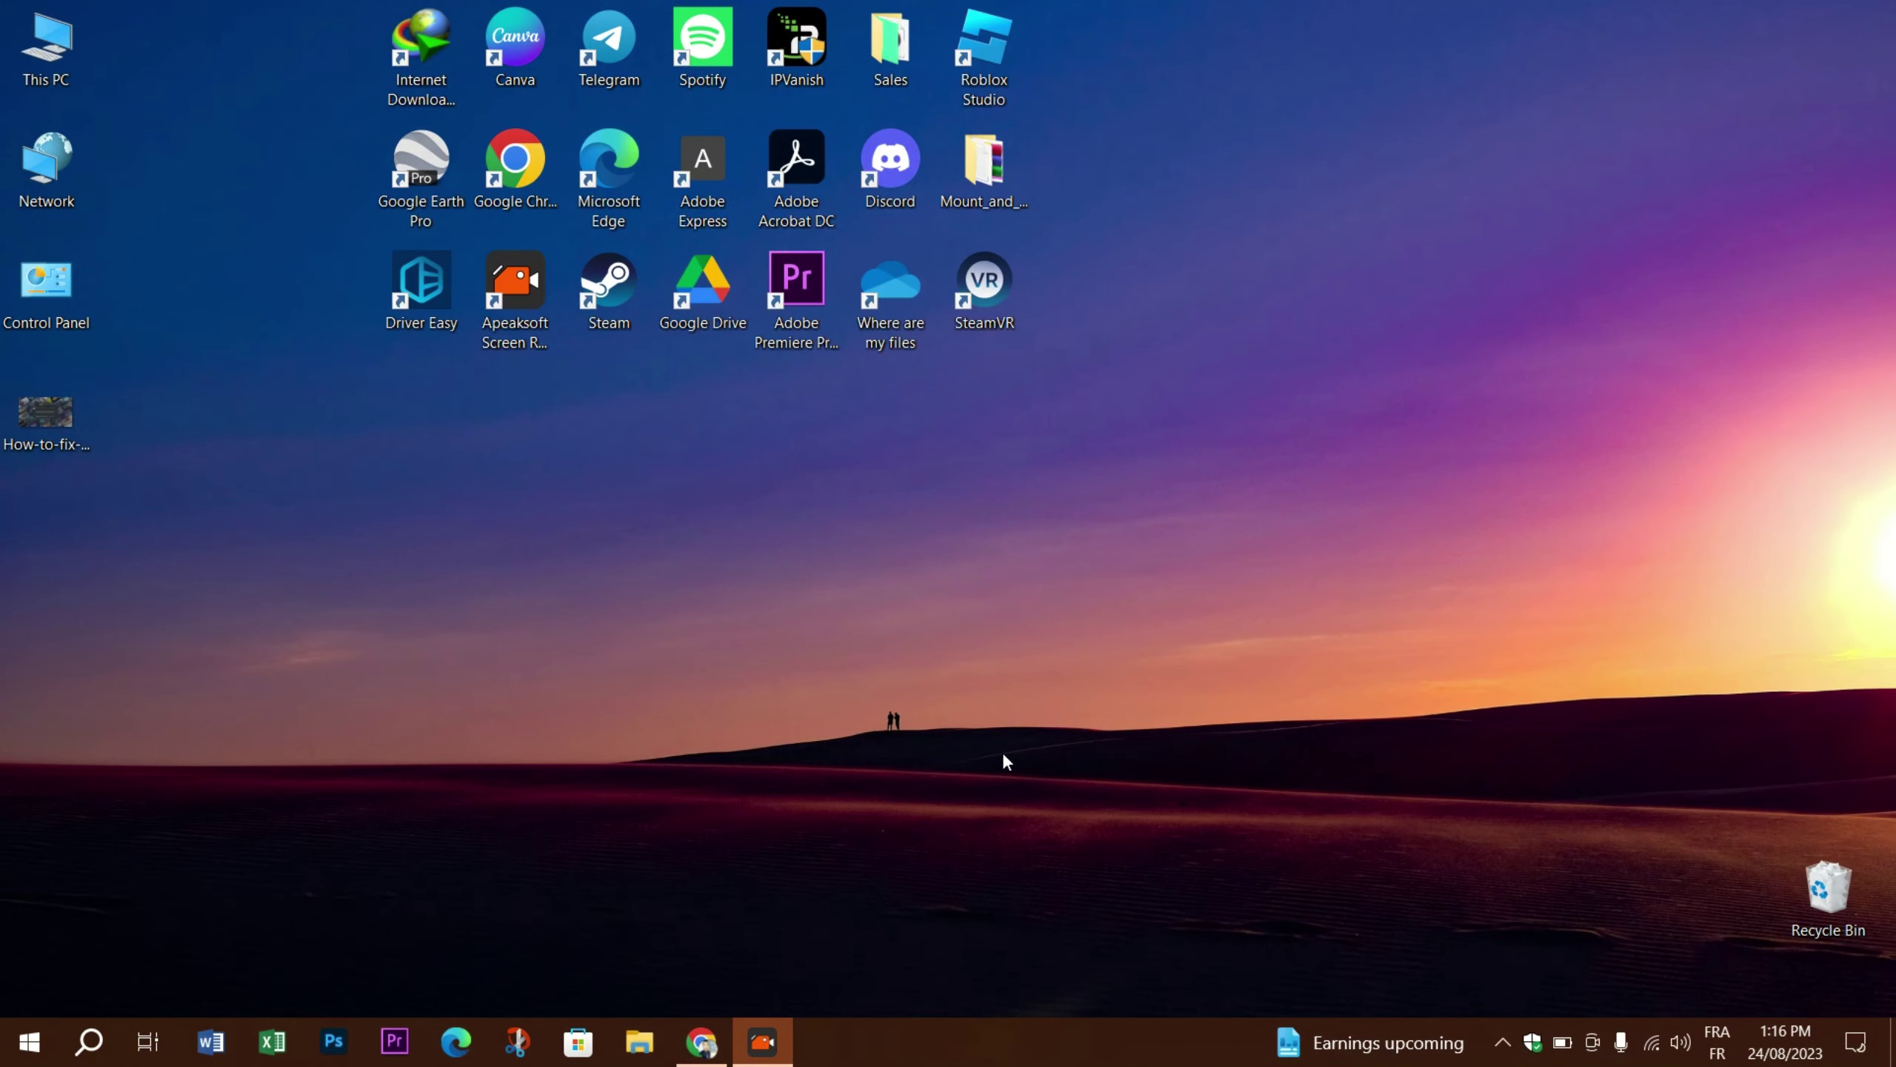
- Open Firewall & network protection in Windows Security and review the apps allowed through Windows Defender Firewall
{"action": "left_click", "coordinate": [1532, 1042]}
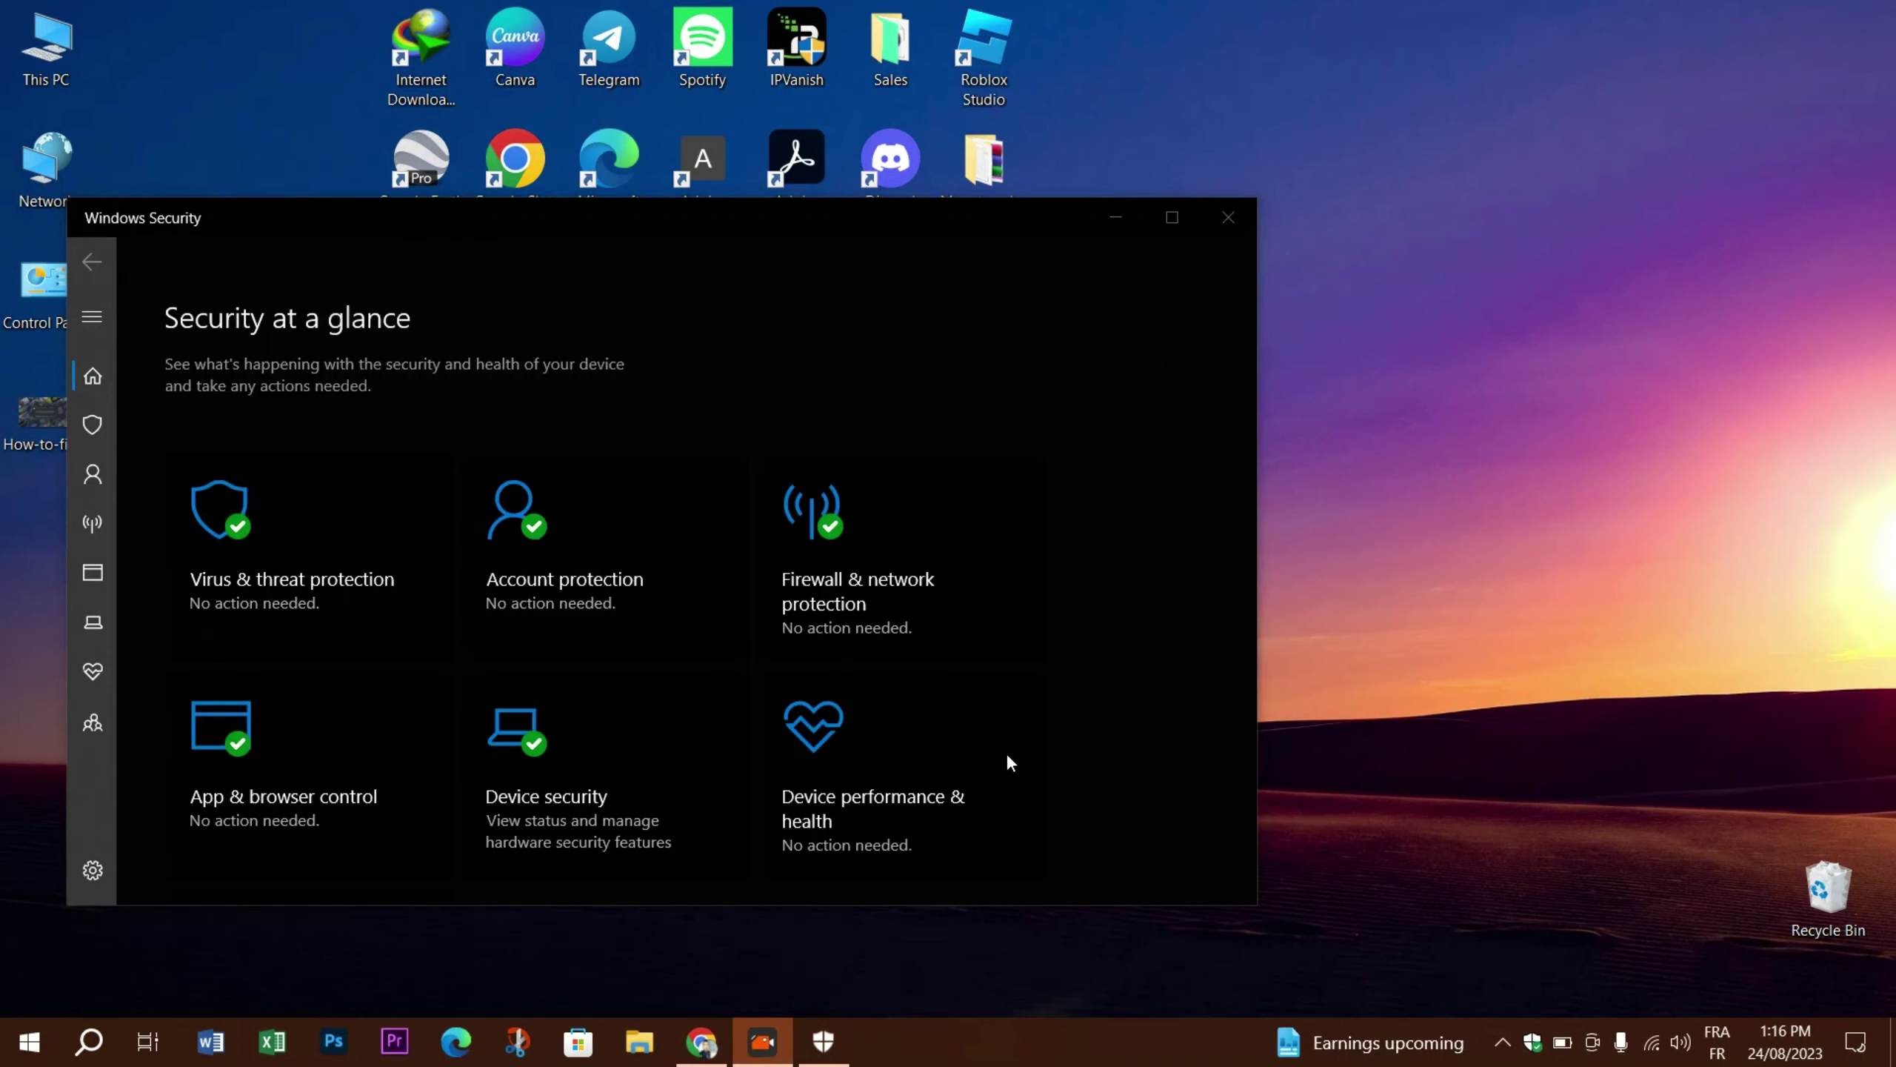
{"action": "left_click", "coordinate": [98, 532]}
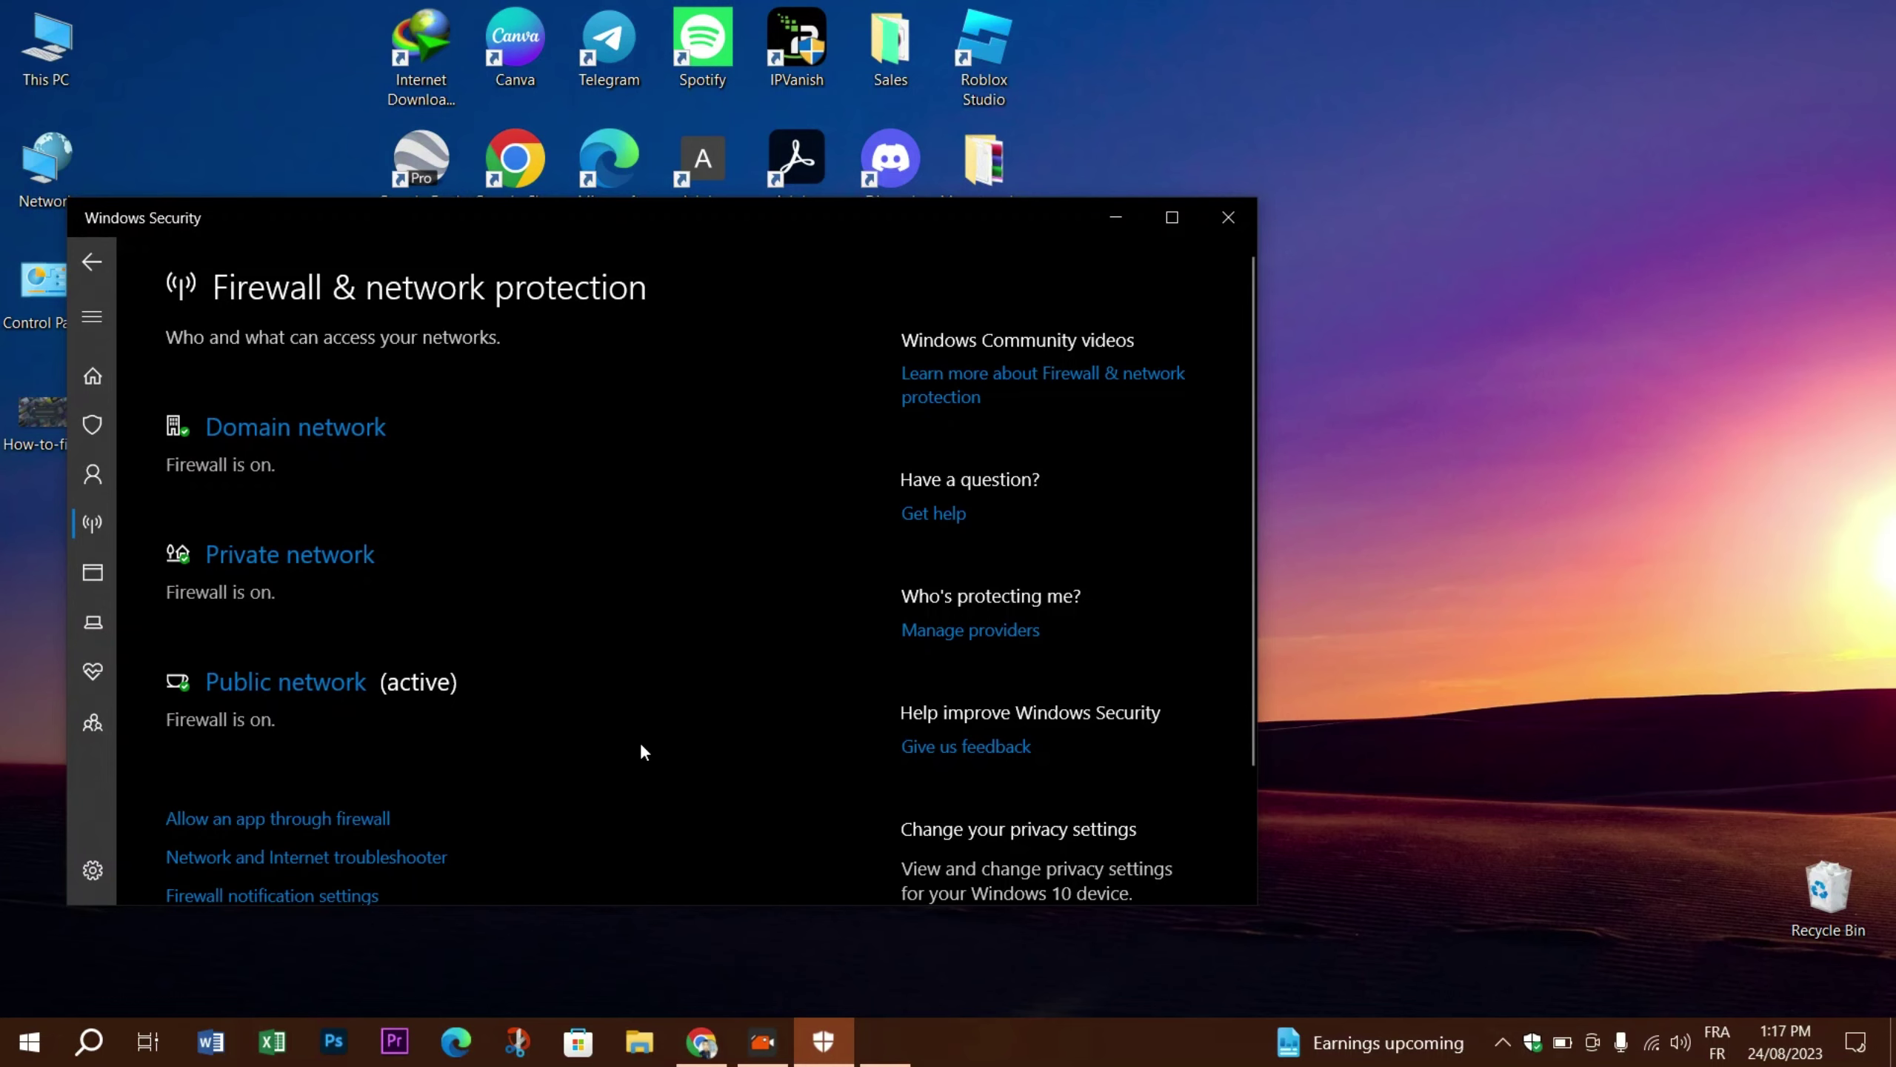
{"action": "scroll", "coordinate": [738, 456], "scroll_direction": "down", "scroll_amount": 2}
{"action": "scroll", "coordinate": [736, 453], "scroll_direction": "down", "scroll_amount": 20}
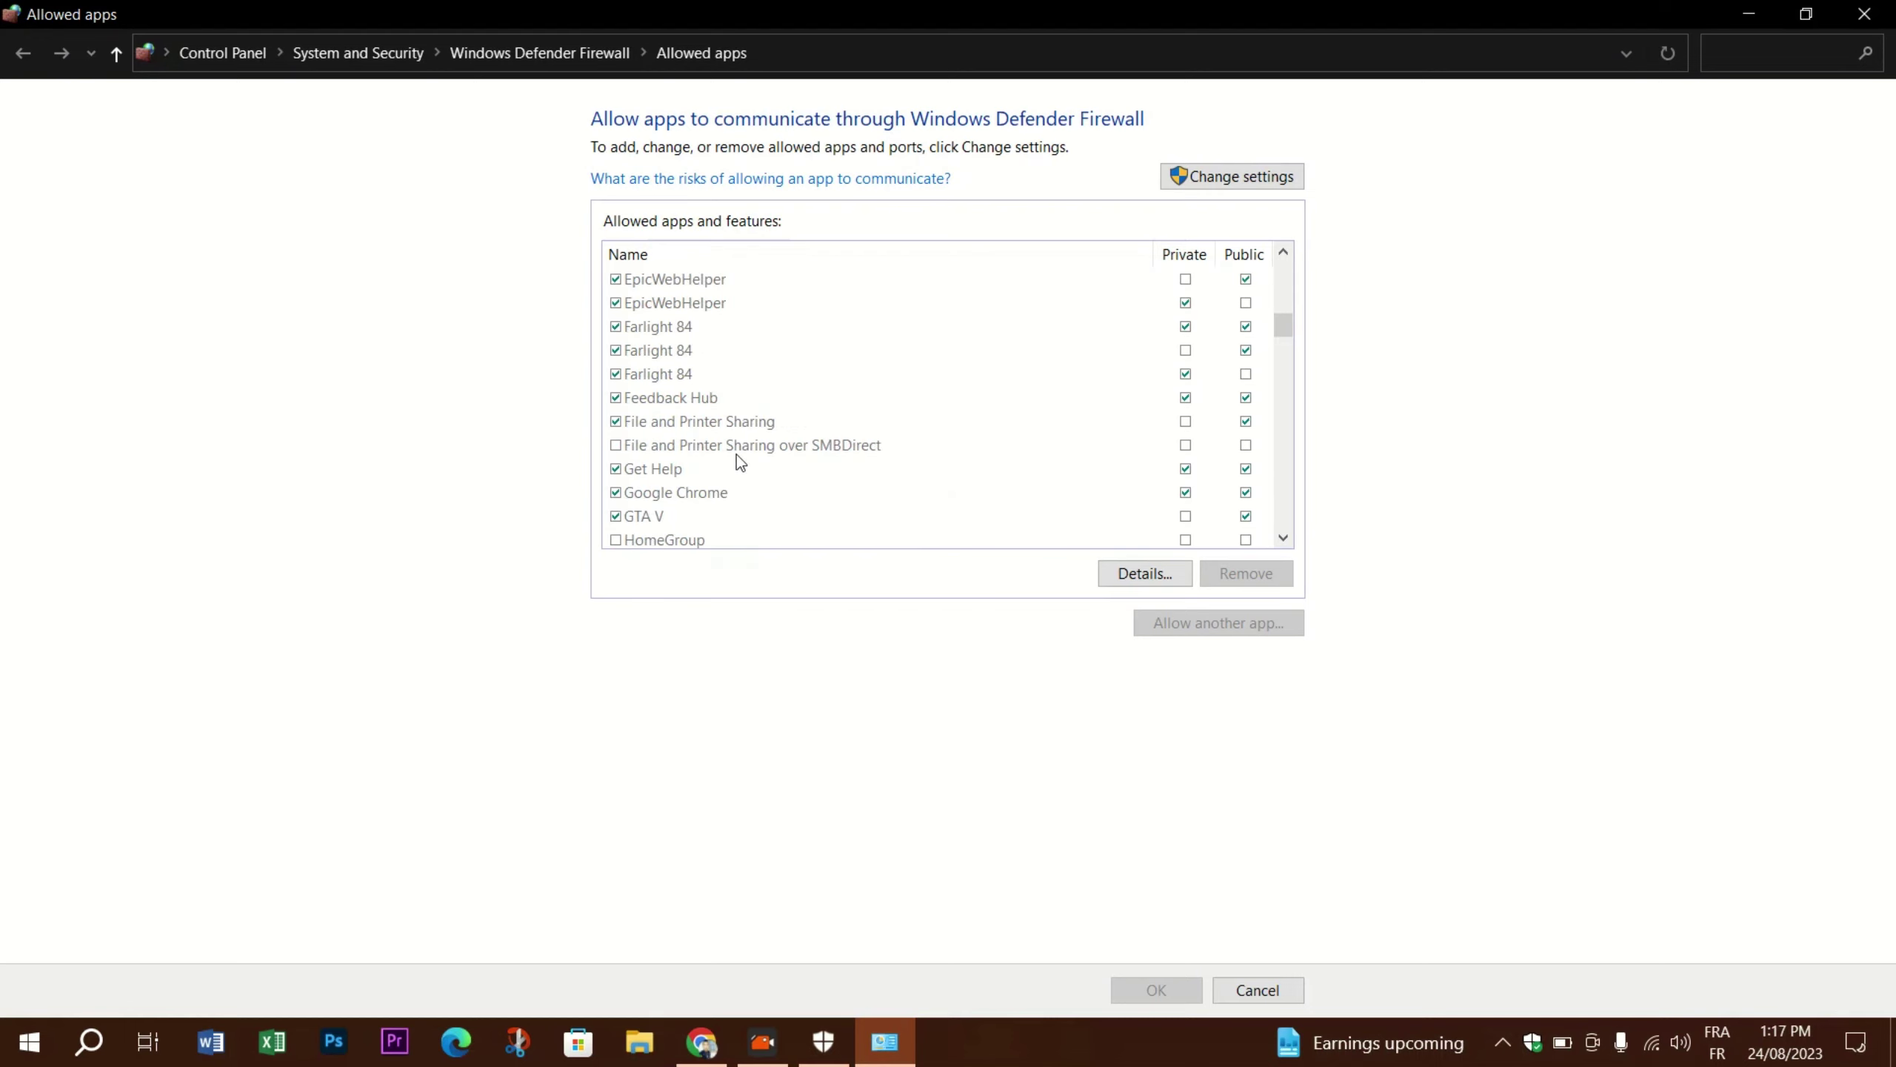
{"action": "scroll", "coordinate": [736, 453], "scroll_direction": "down", "scroll_amount": 5}
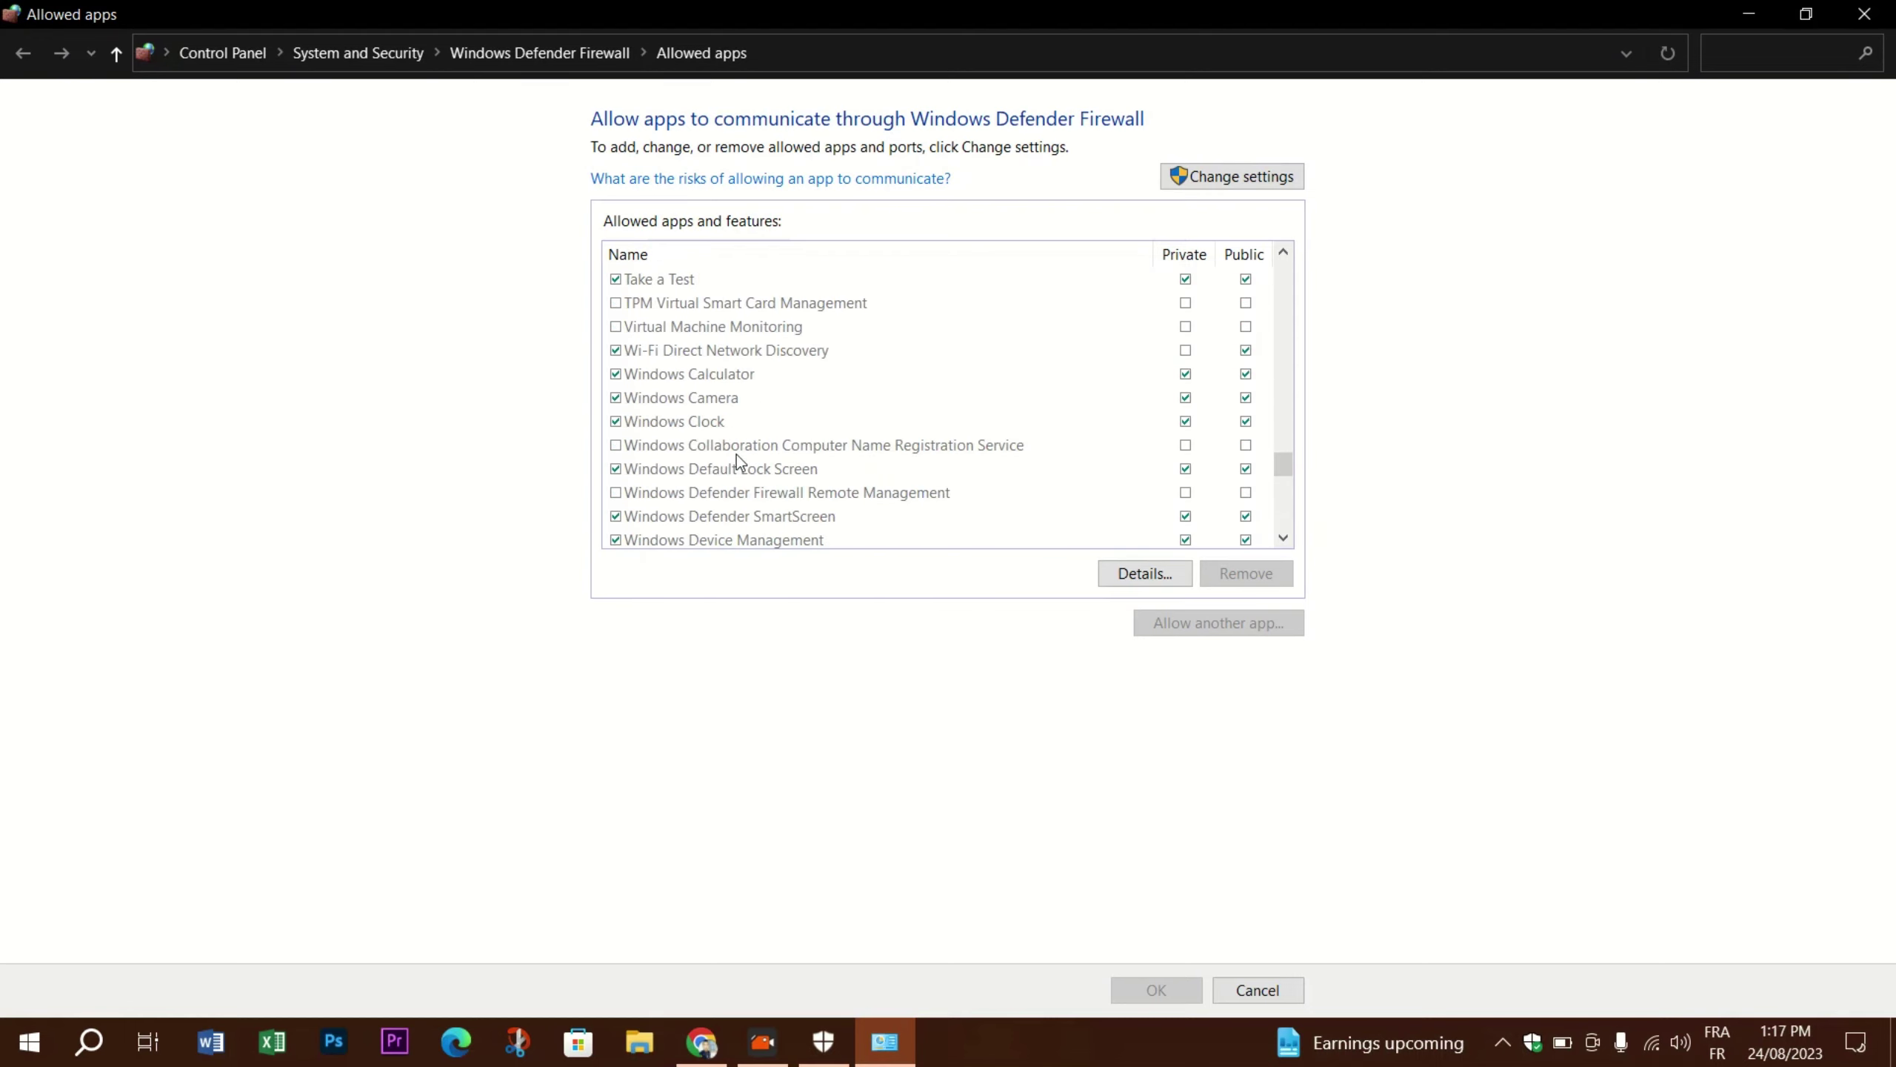
{"action": "scroll", "coordinate": [736, 454], "scroll_direction": "up", "scroll_amount": 2}
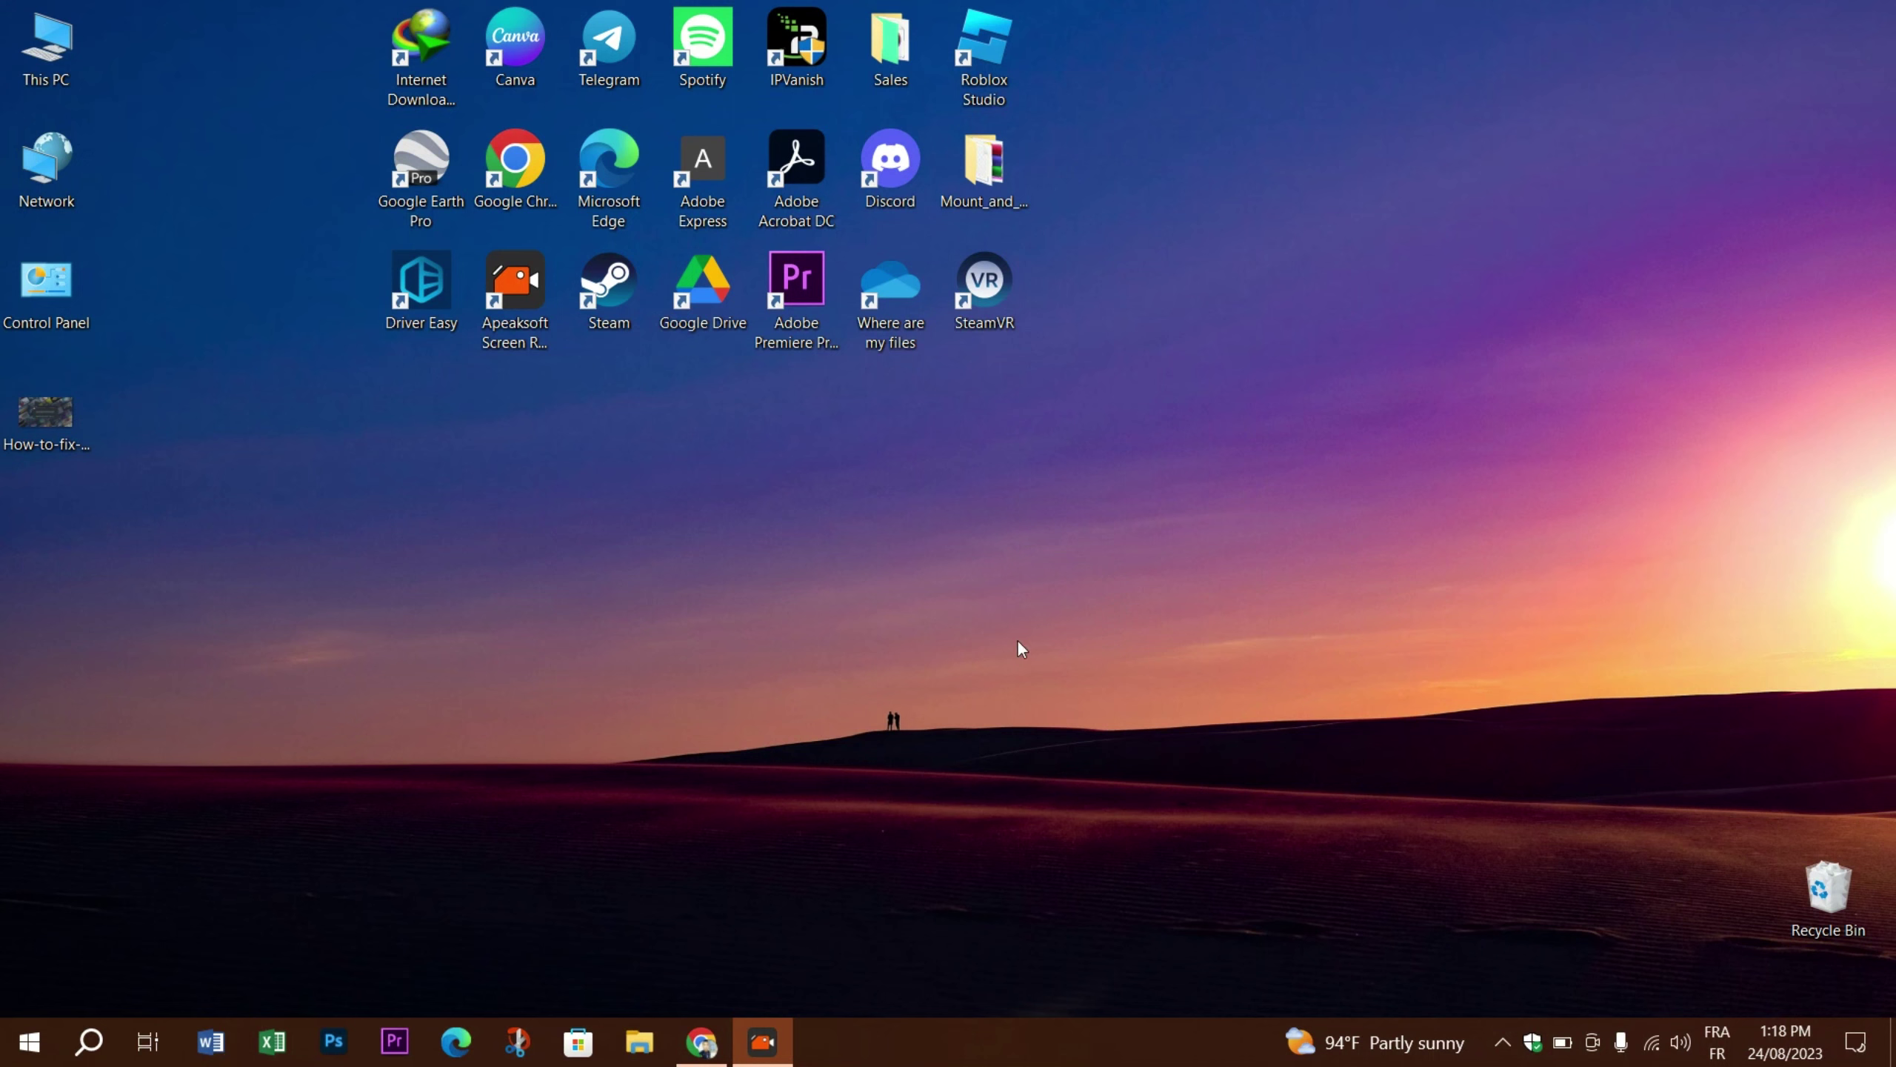
- Launch Steam and check for Steam client updates
{"action": "double_click", "coordinate": [625, 281]}
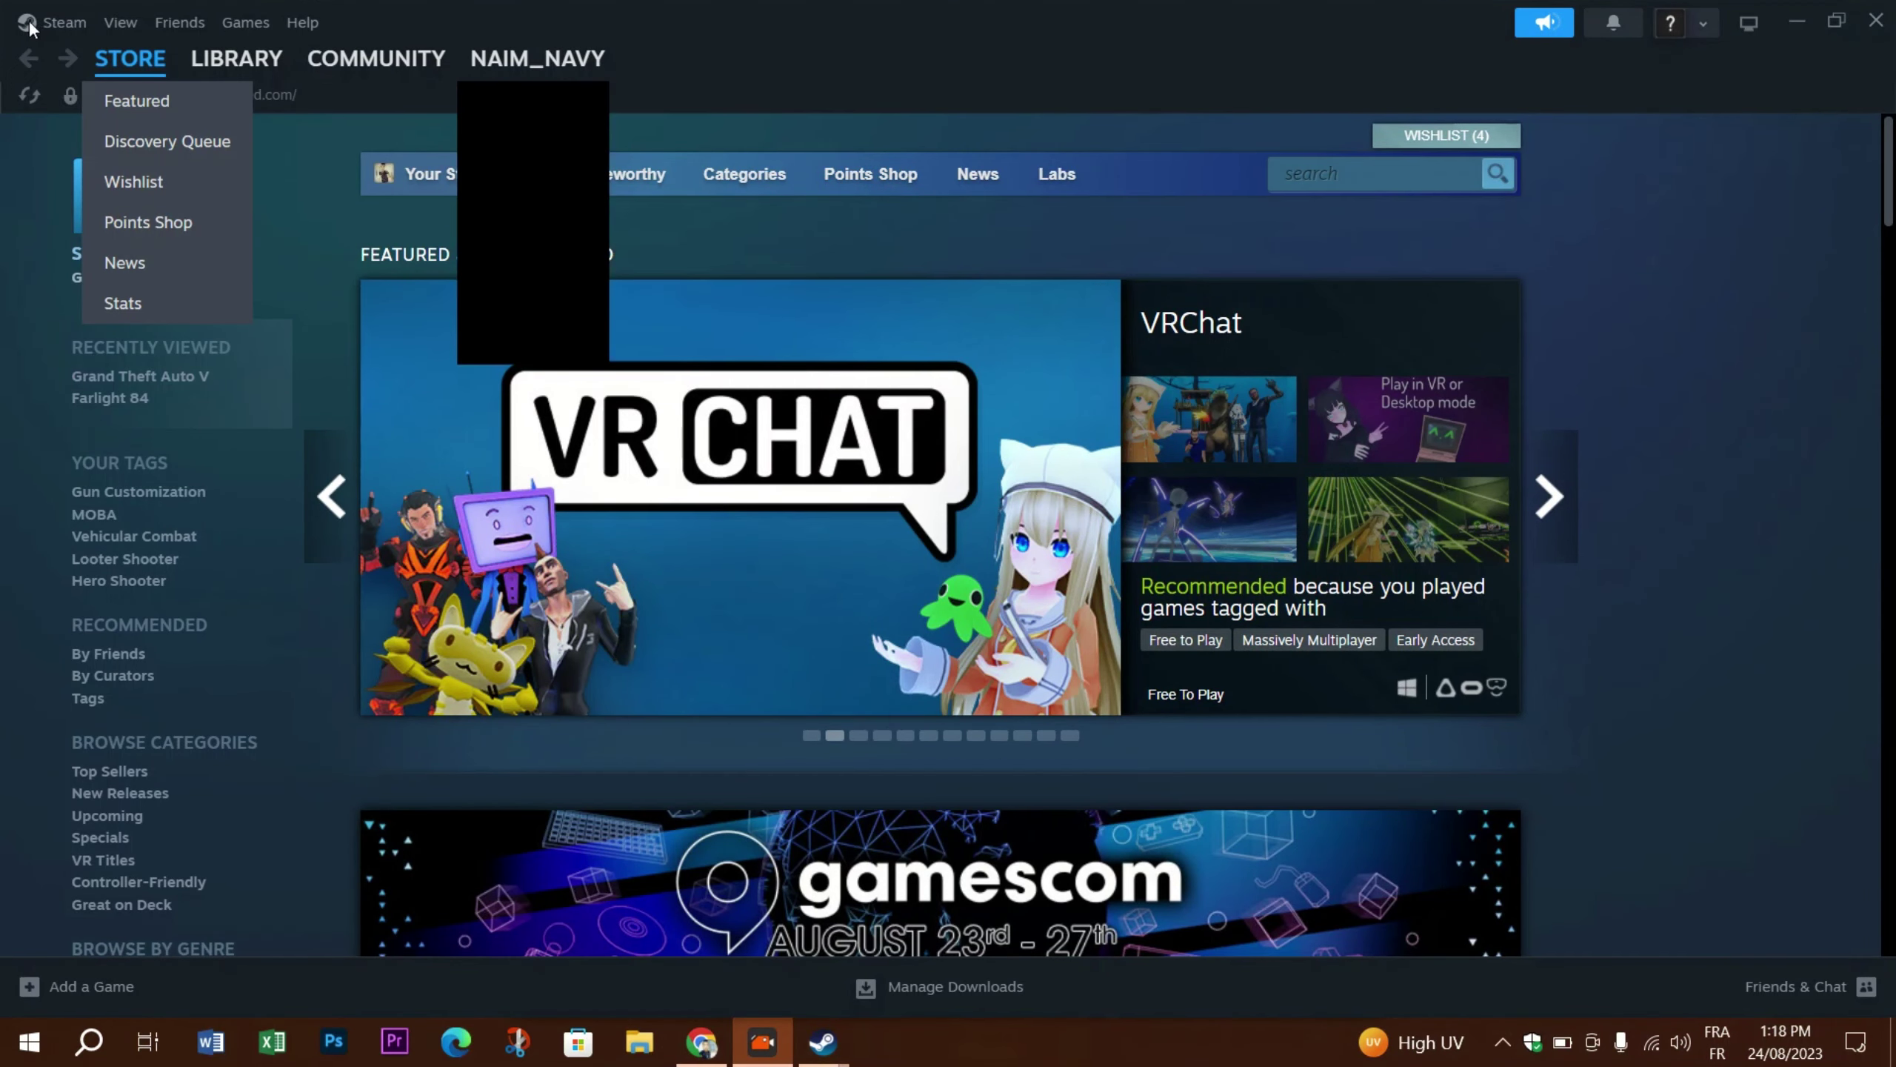
{"action": "left_click", "coordinate": [60, 23]}
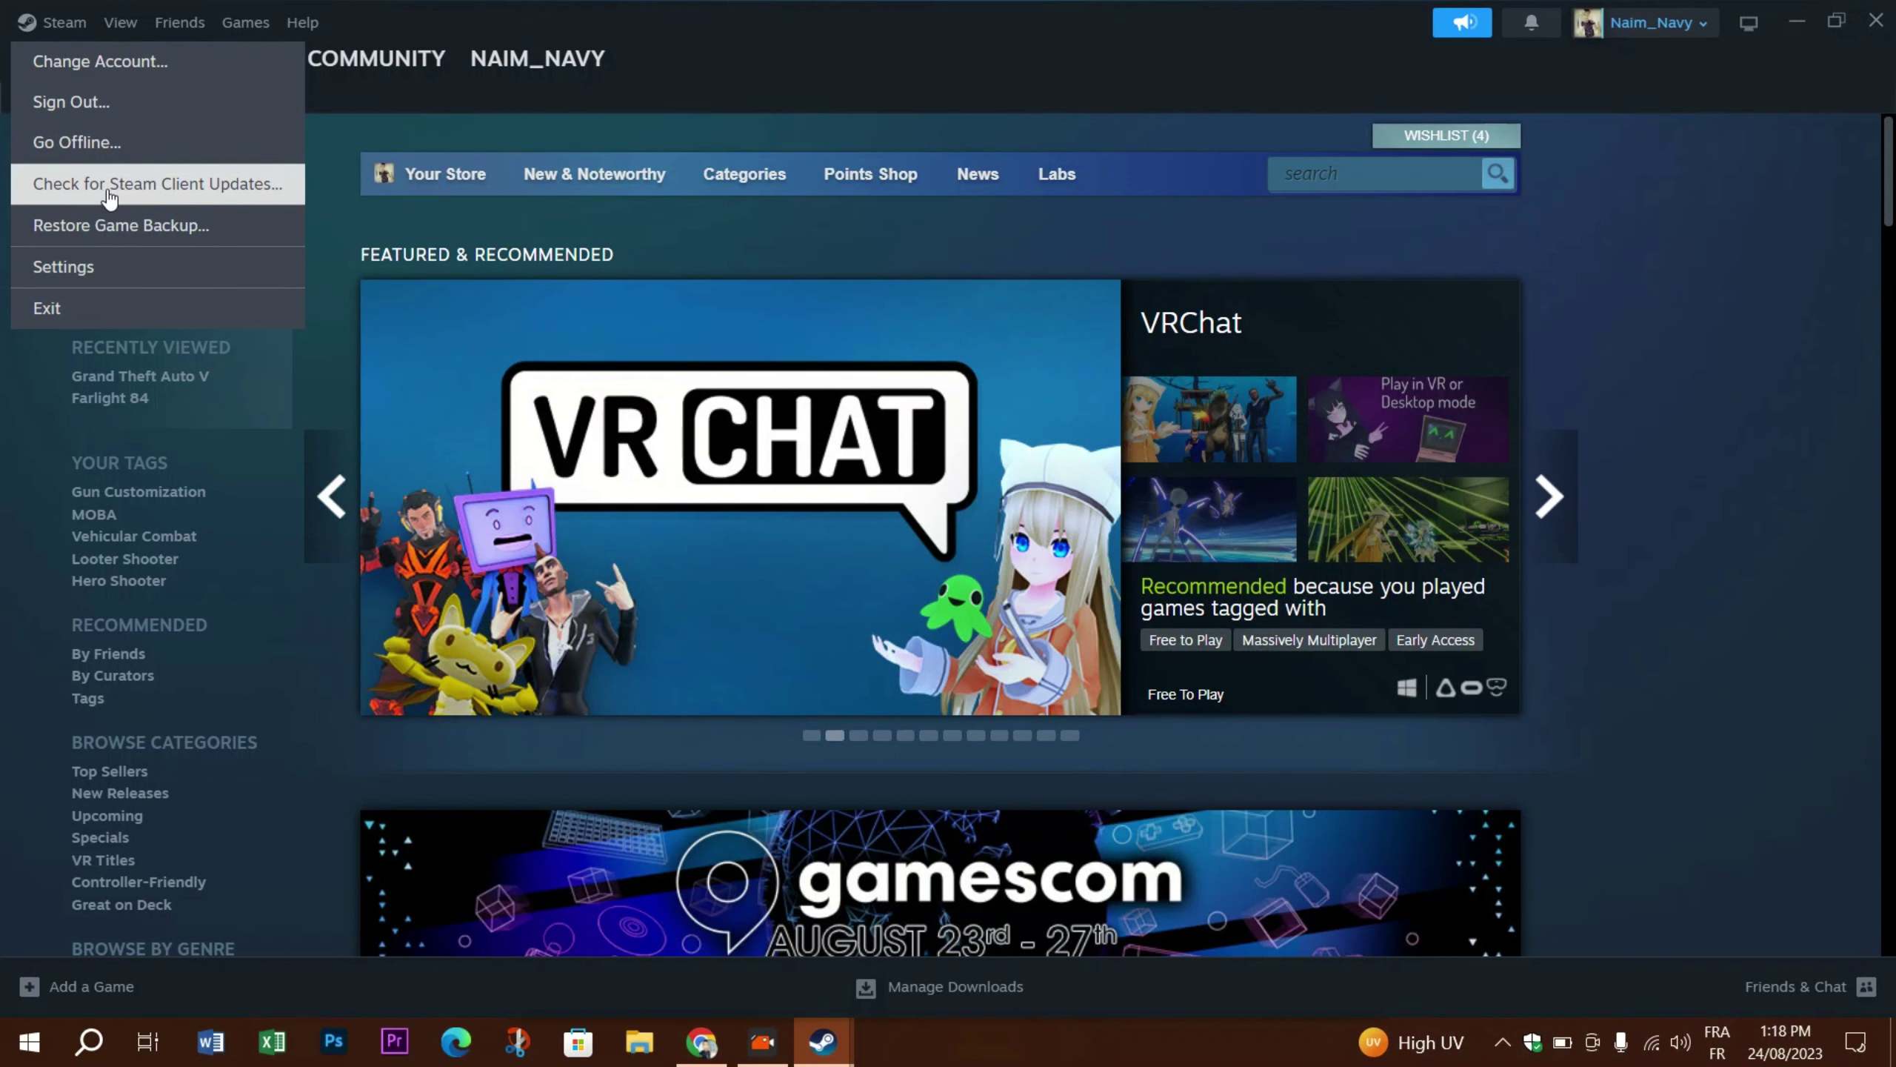
{"action": "left_click", "coordinate": [241, 193]}
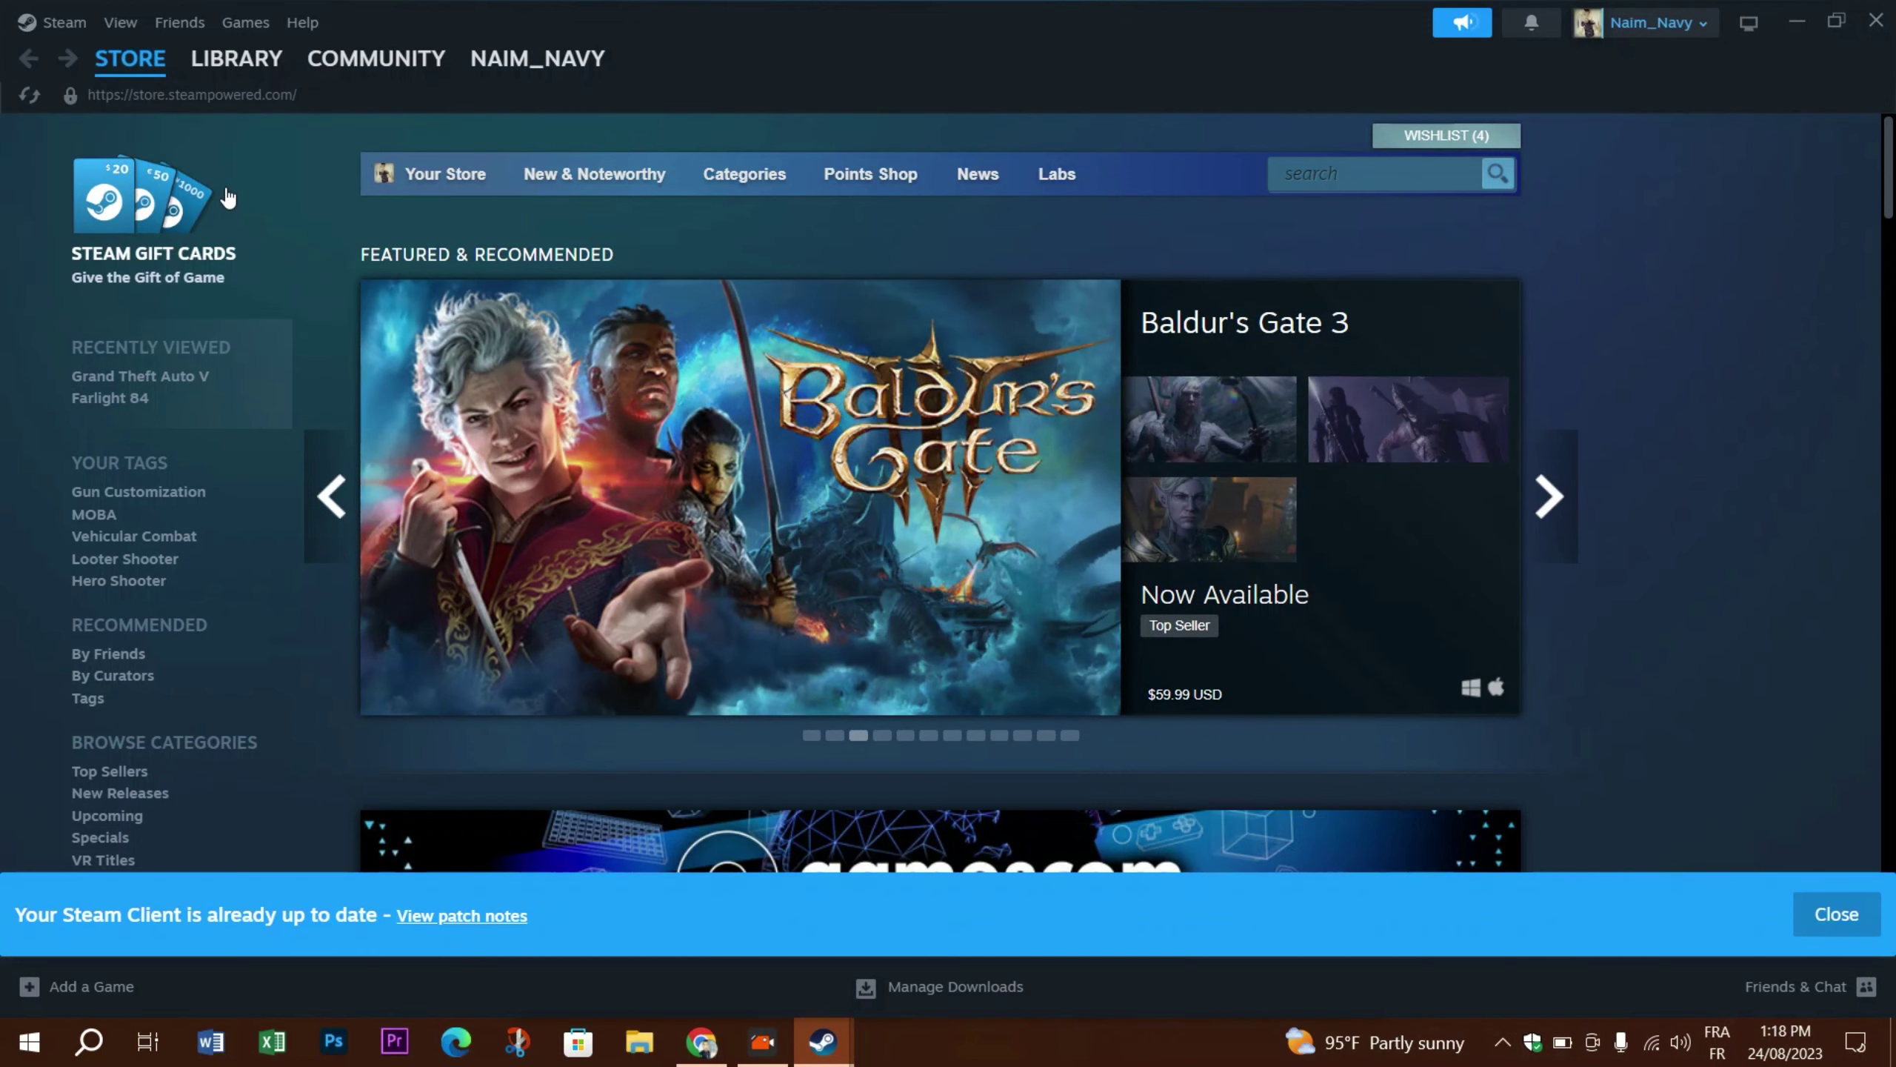